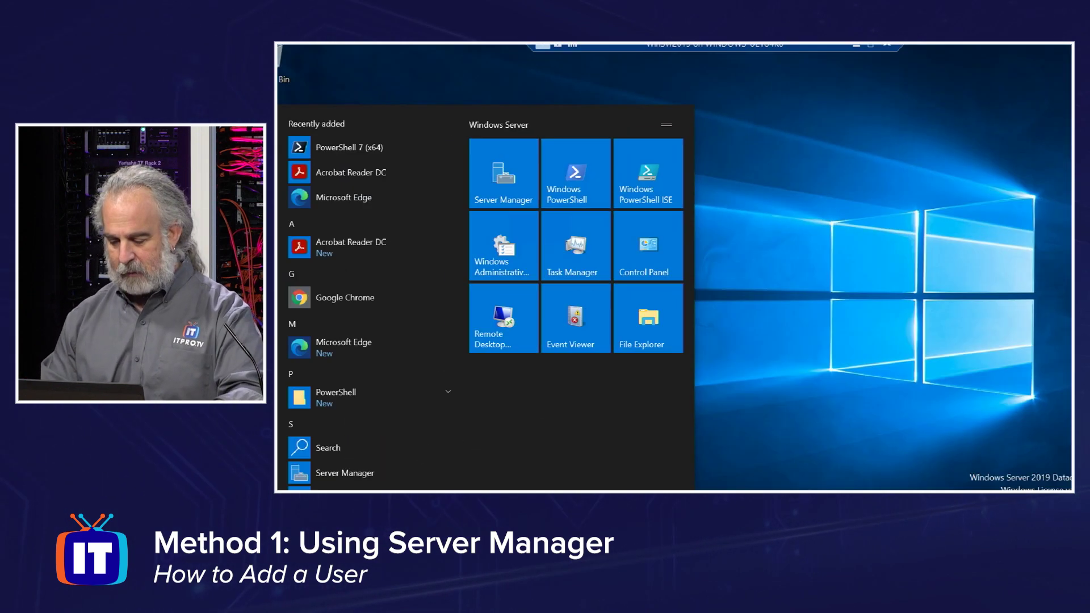
Launch Server Manager from its Start menu tile
{"action": "left_click", "coordinate": [554, 119]}
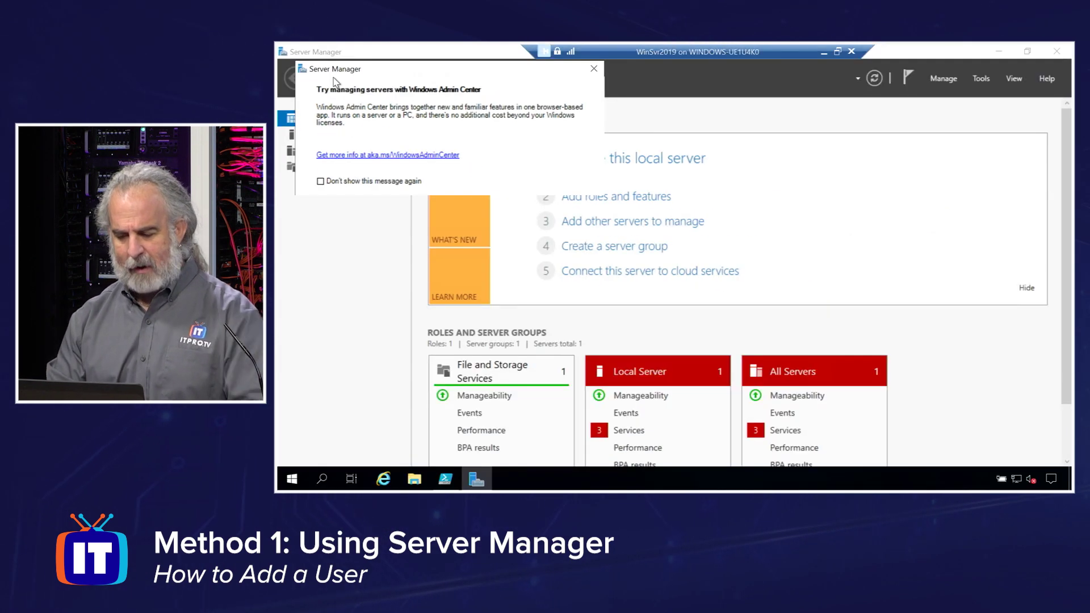
Dismiss the 'Try managing servers with Windows Admin Center' popup
{"action": "left_click", "coordinate": [596, 69]}
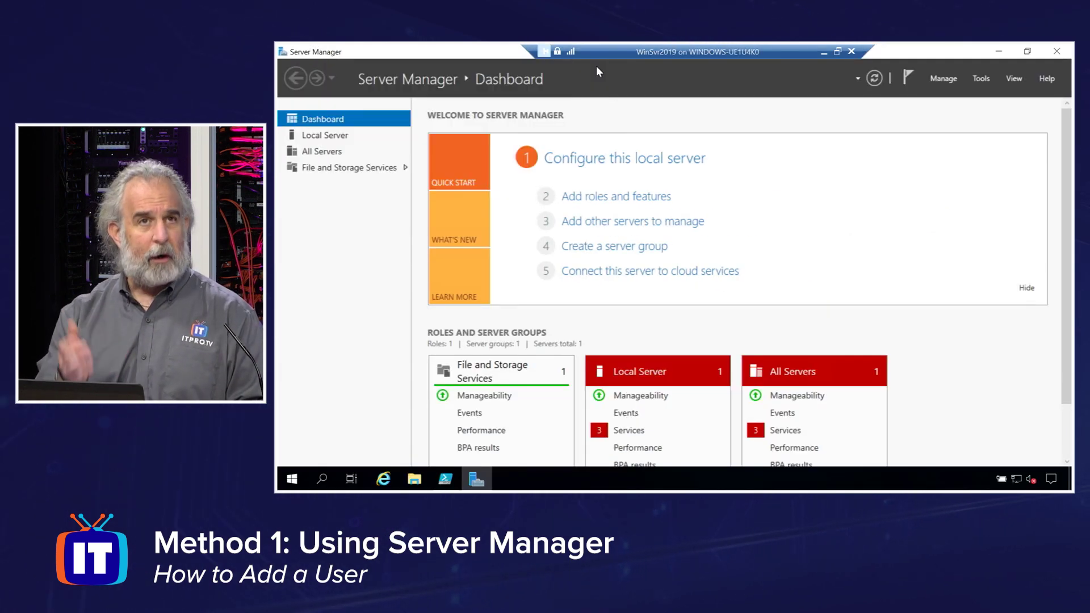
Open Computer Management from Tools, maximized with a wider tree, showing Local Users and Groups
{"action": "left_click", "coordinate": [984, 77]}
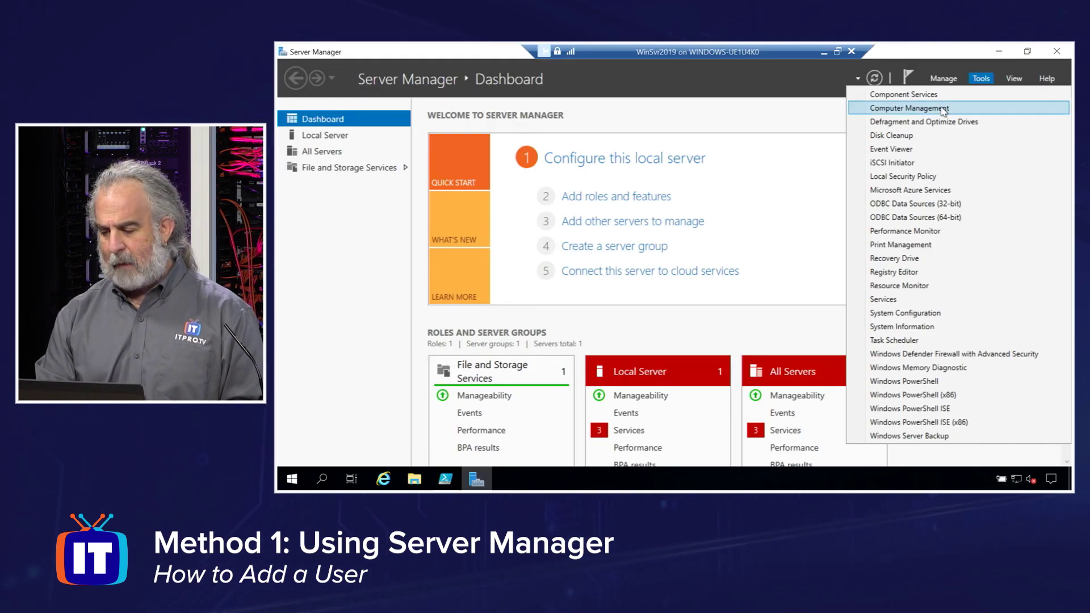
{"action": "left_click", "coordinate": [942, 110]}
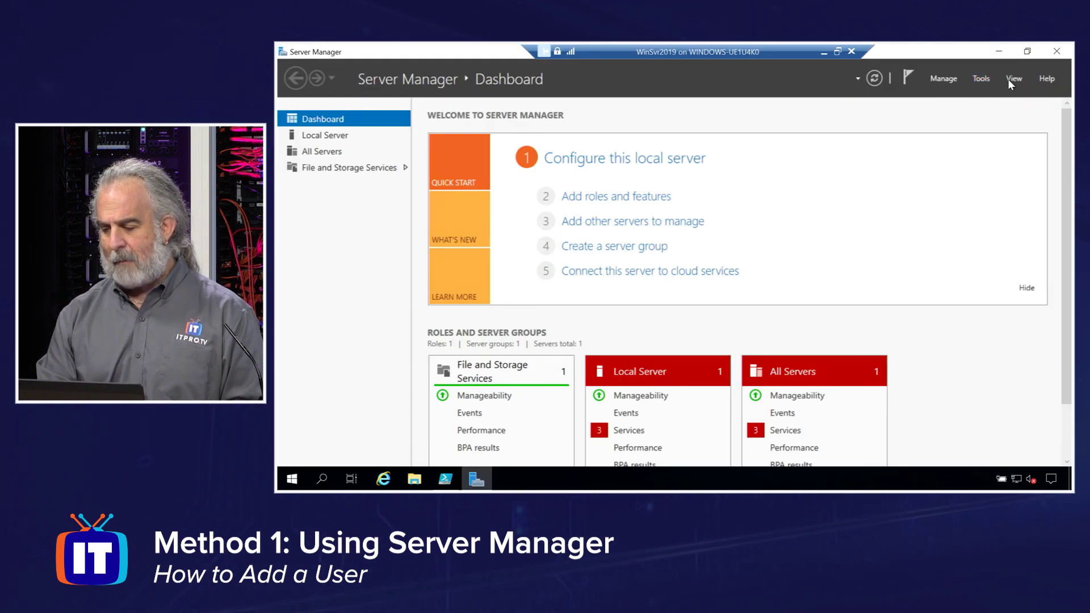
{"action": "left_click", "coordinate": [998, 51]}
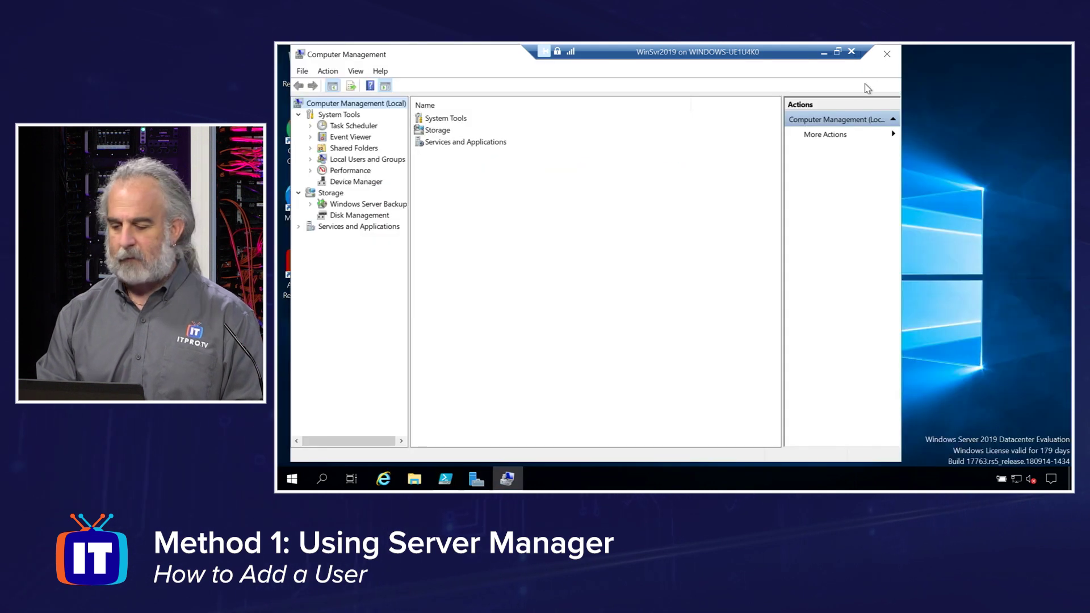
{"action": "double_click", "coordinate": [505, 54]}
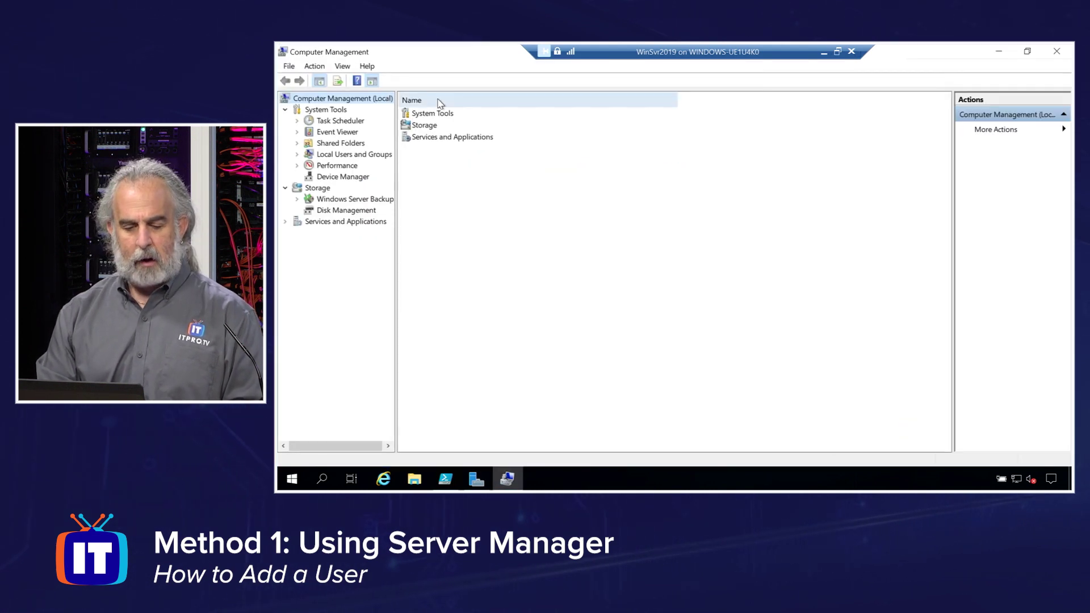
{"action": "left_click_drag", "start_coordinate": [396, 178], "coordinate": [451, 179]}
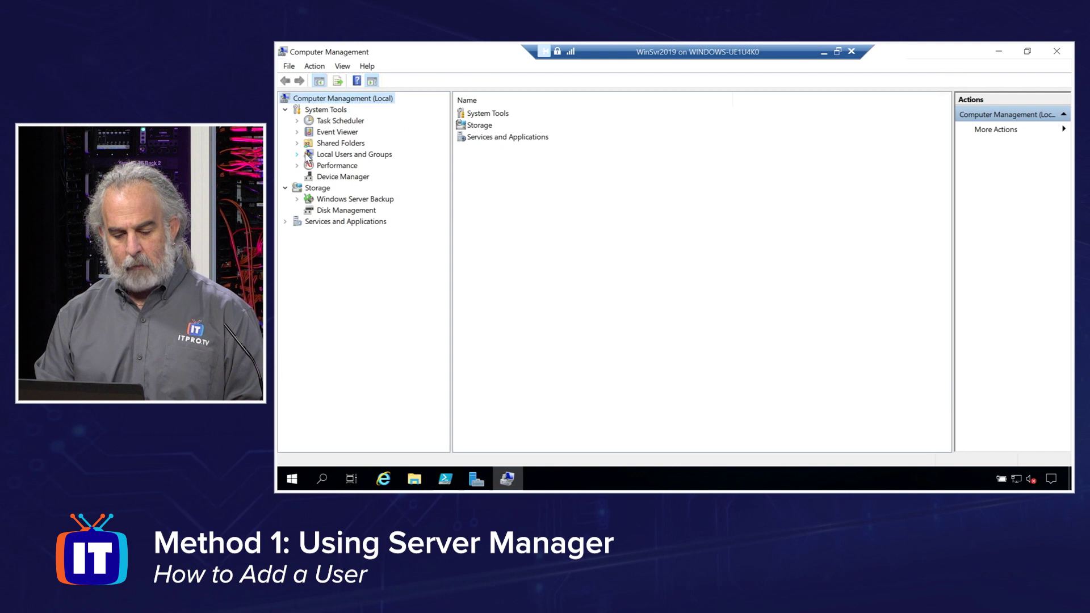
{"action": "left_click", "coordinate": [354, 155]}
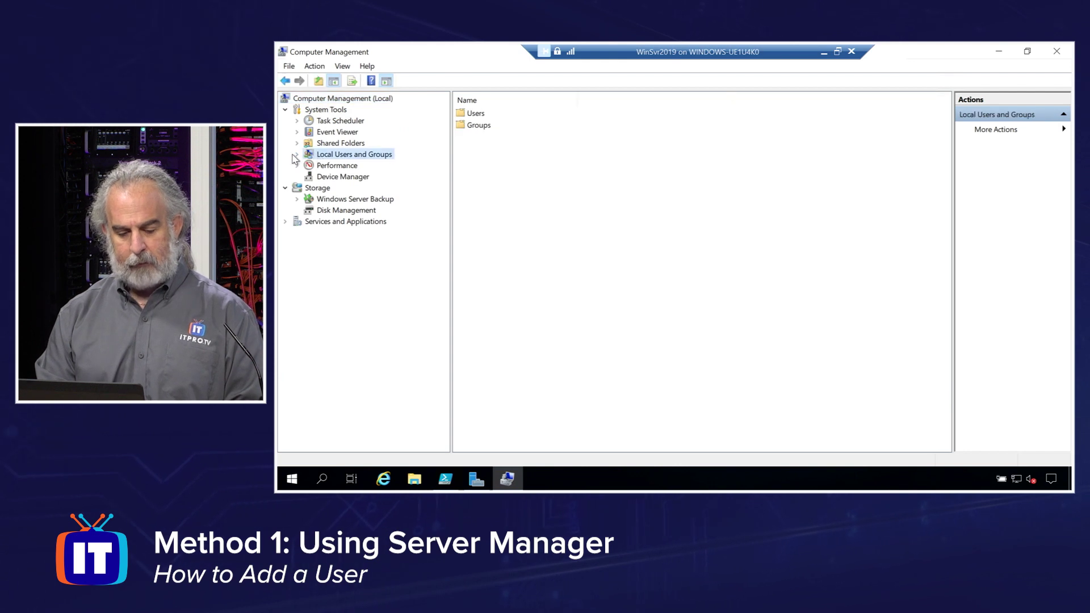
Show the Users folder with the Name column widened to full account names
{"action": "left_click", "coordinate": [296, 154]}
{"action": "left_click", "coordinate": [336, 165]}
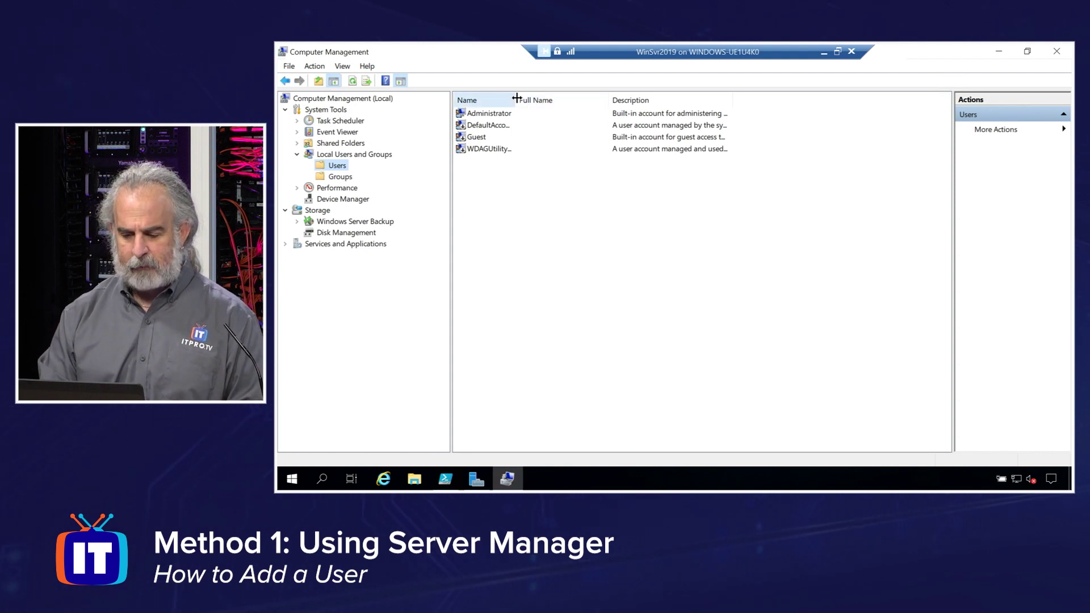
{"action": "left_click_drag", "start_coordinate": [518, 99], "coordinate": [559, 100]}
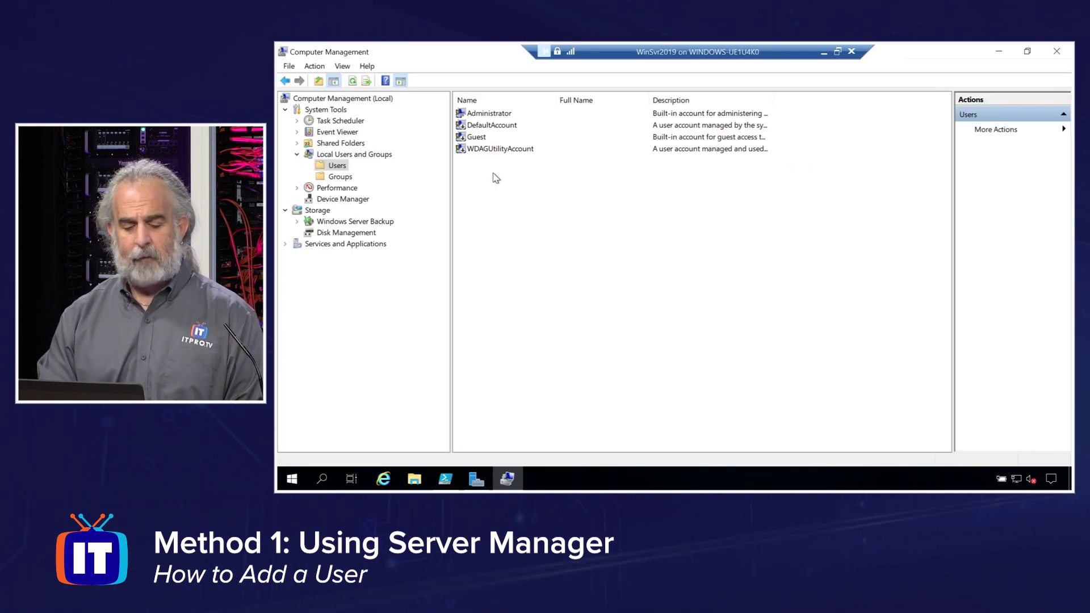
Open a blank New User form from the user list's context menu
{"action": "right_click", "coordinate": [340, 170]}
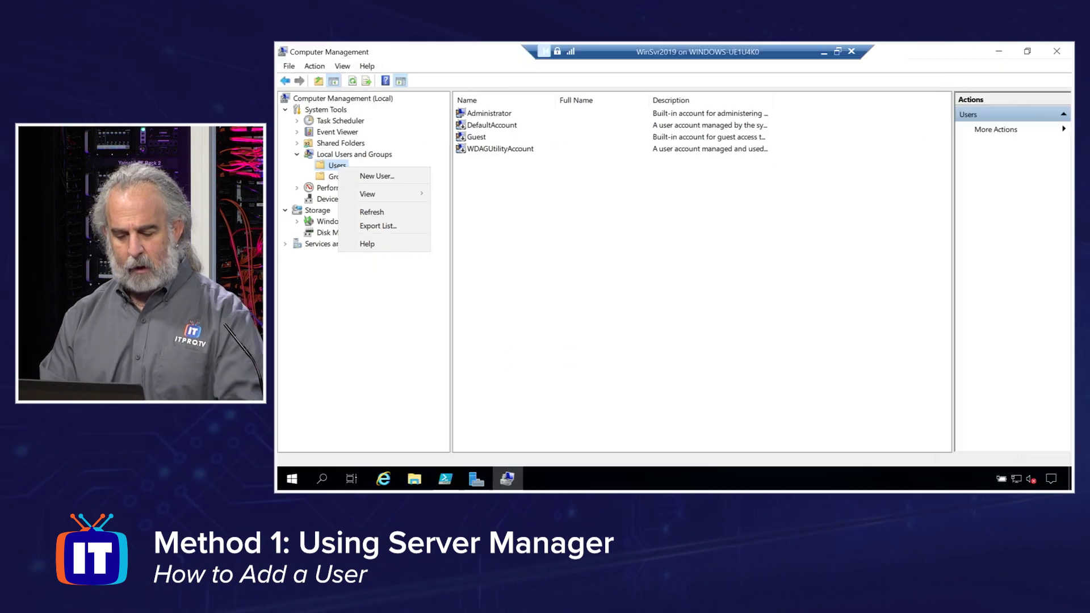
{"action": "right_click", "coordinate": [593, 196]}
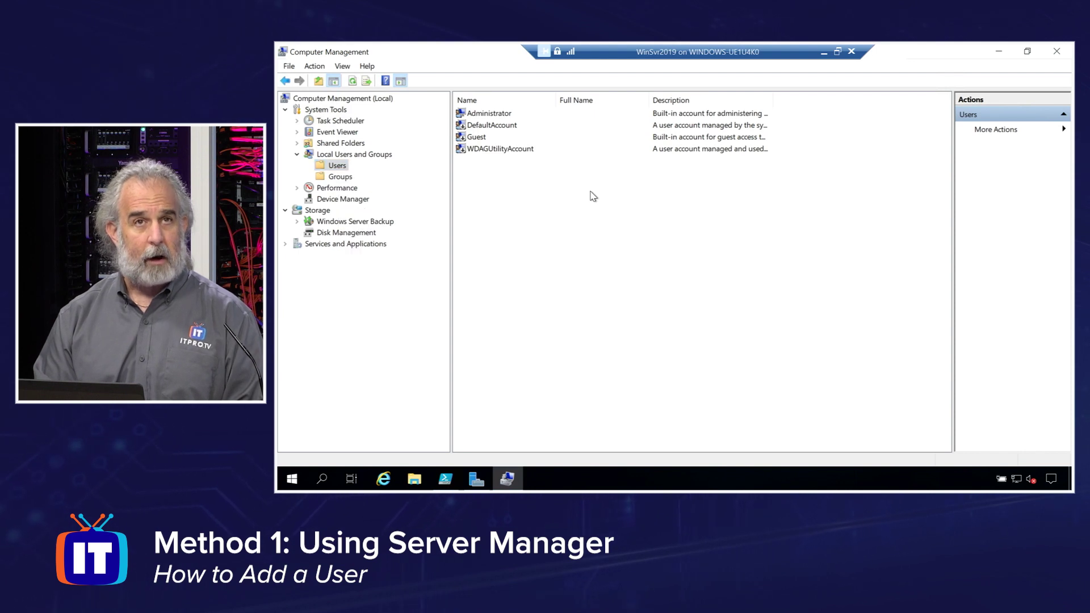
{"action": "right_click", "coordinate": [593, 196]}
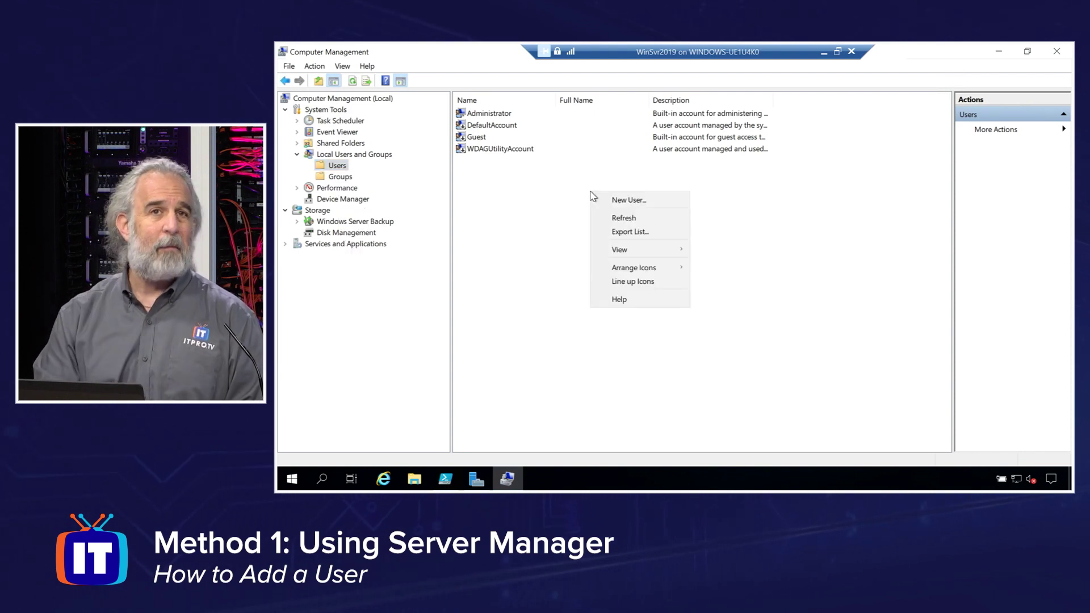
{"action": "left_click", "coordinate": [635, 202]}
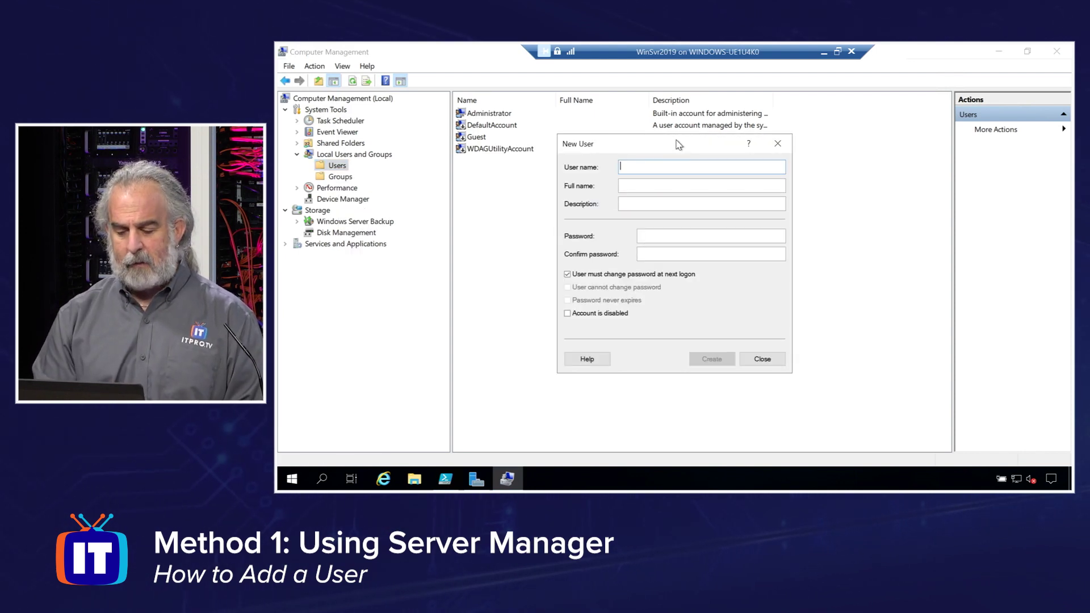
Create Adam2 (full name Adam2, description 'Hello World') with no forced password change
{"action": "left_click_drag", "start_coordinate": [673, 150], "coordinate": [669, 186]}
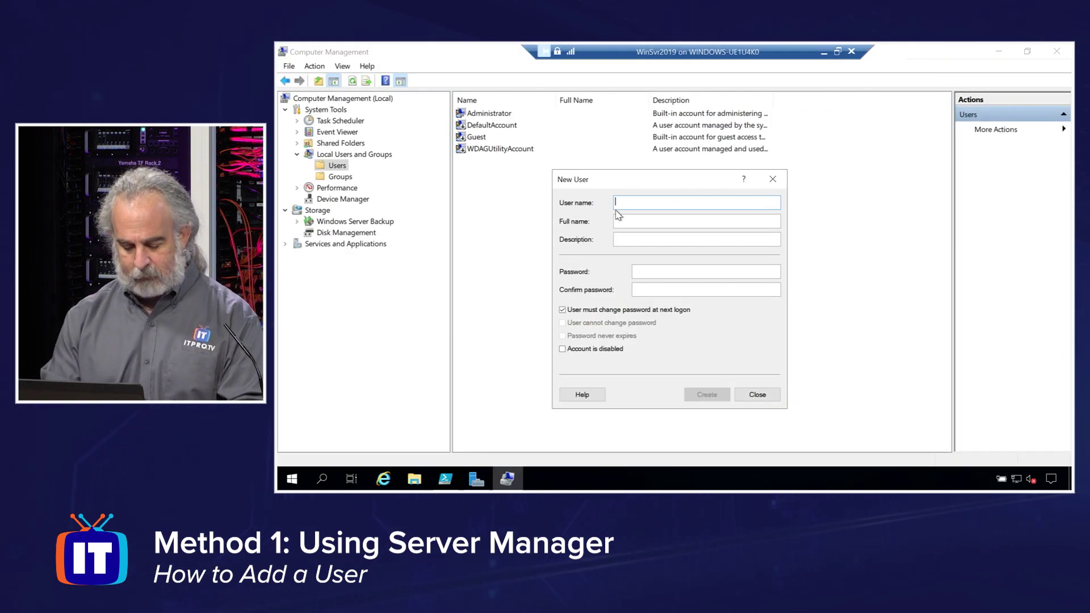
{"action": "type", "text": "Adam2"}
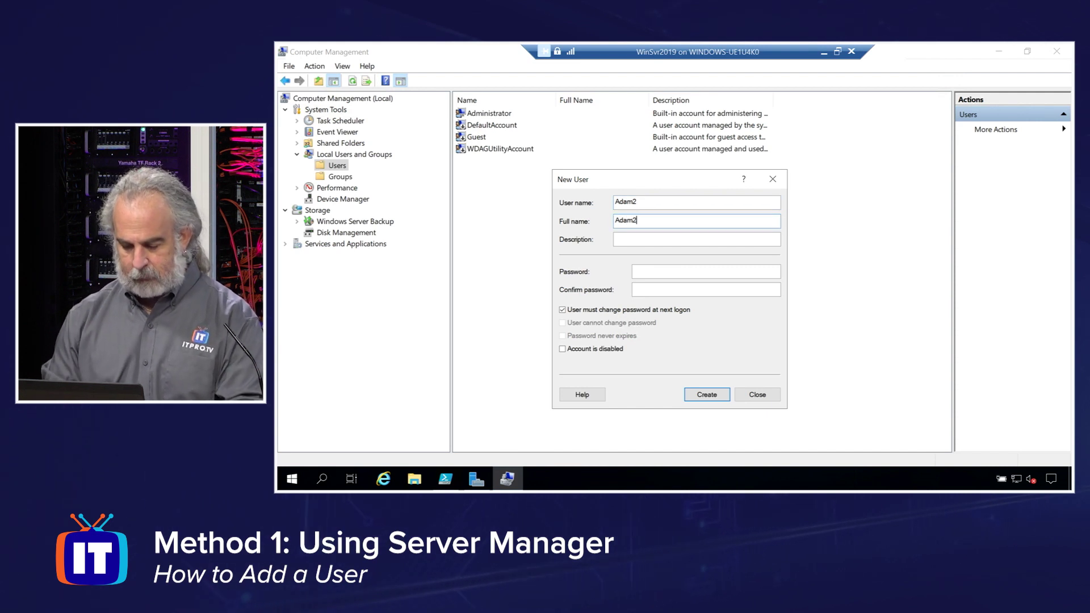
{"action": "left_click", "coordinate": [643, 239]}
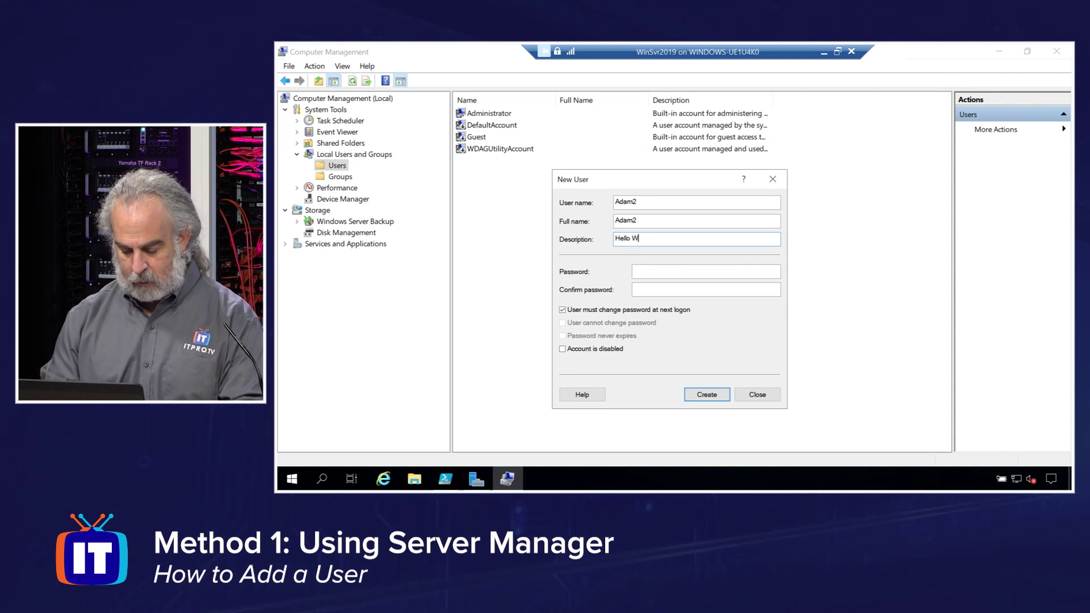
{"action": "left_click", "coordinate": [667, 272]}
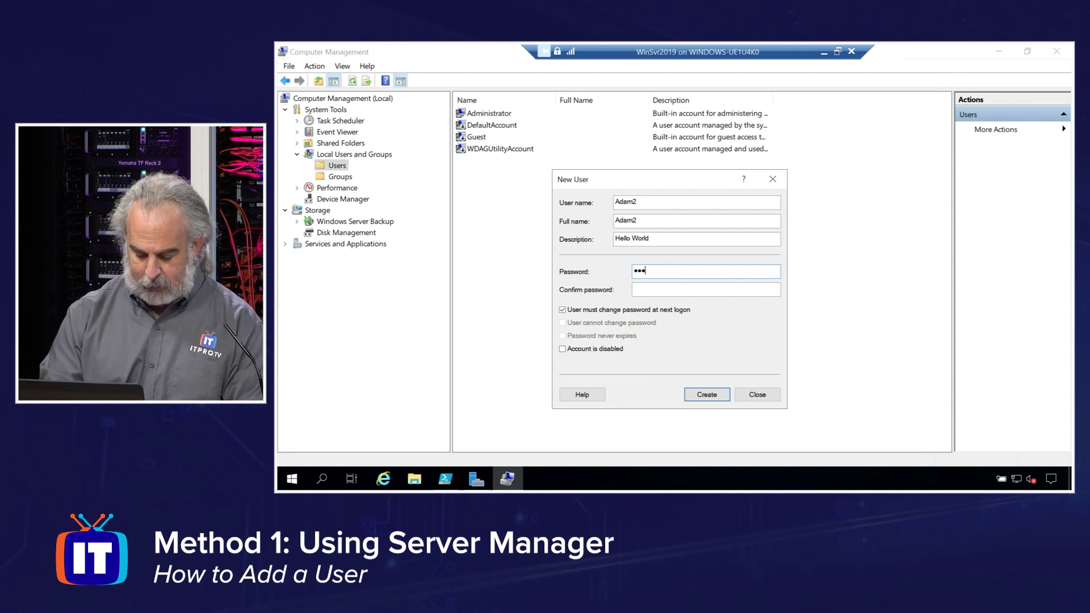
{"action": "type", "text": "*"}
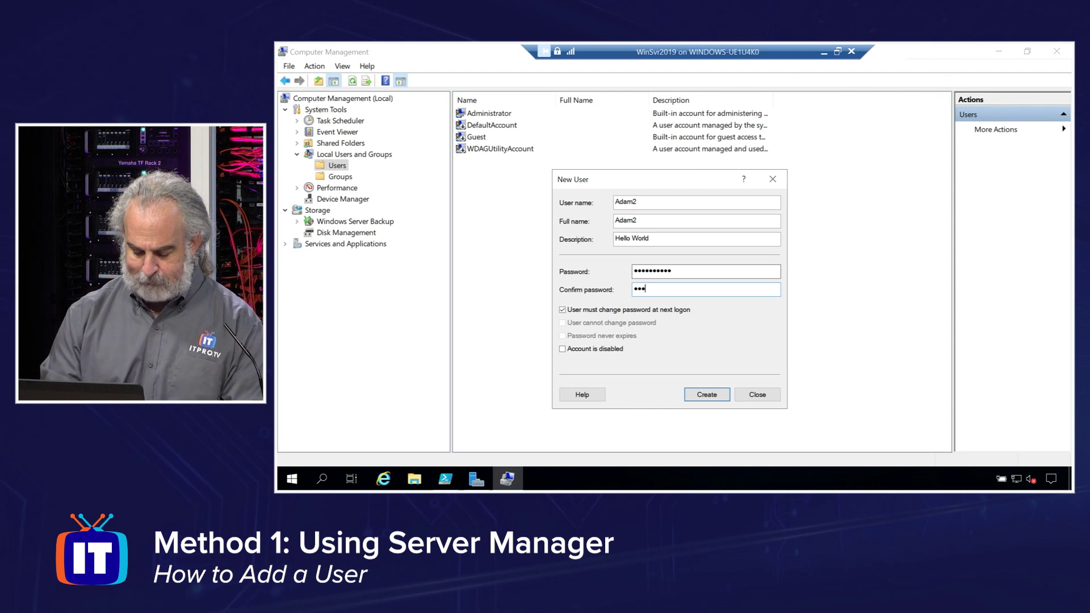
{"action": "type", "text": "*"}
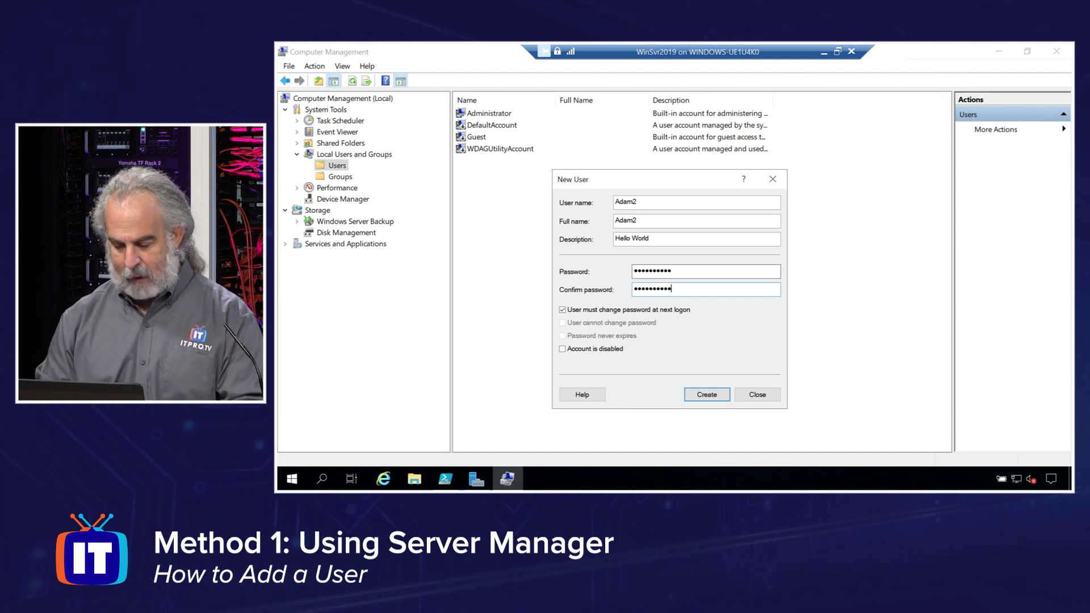
{"action": "left_click", "coordinate": [563, 310]}
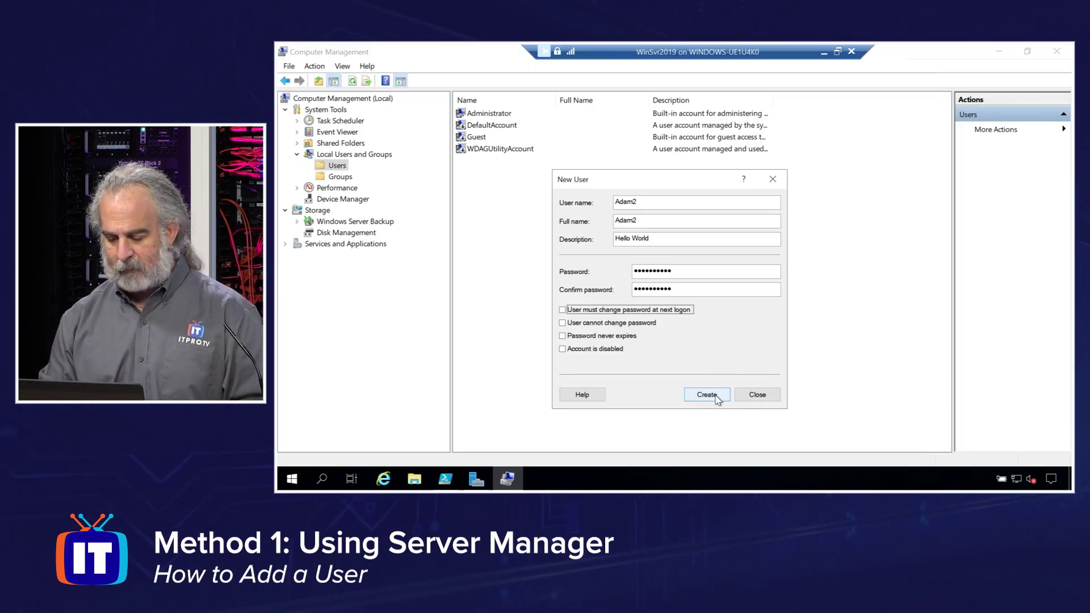
{"action": "left_click", "coordinate": [707, 394]}
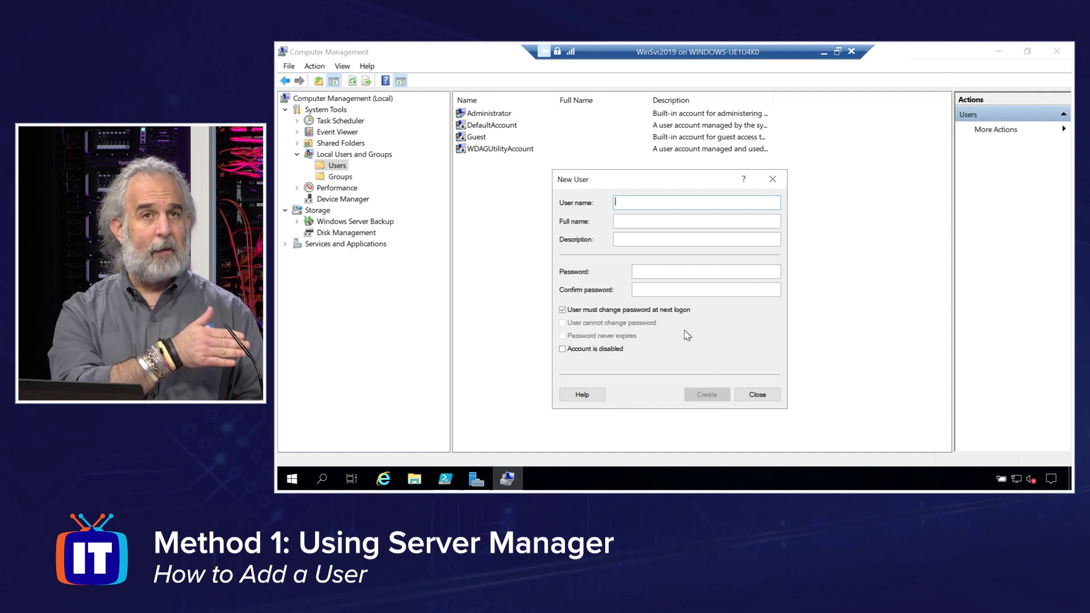
Close the New User form, select Adam2 in the list, and minimize Computer Management
{"action": "left_click", "coordinate": [758, 394]}
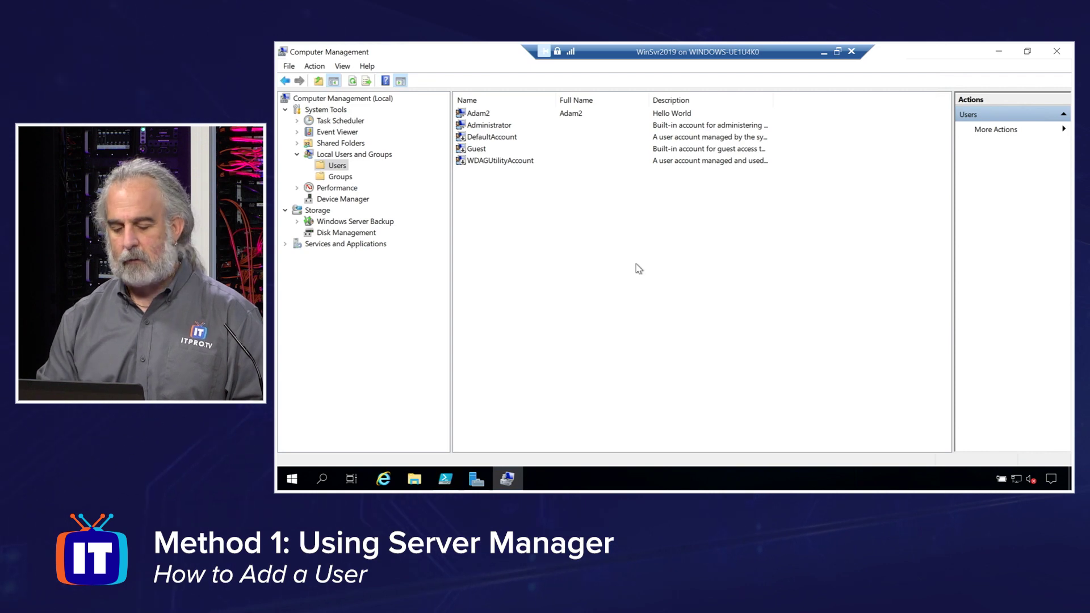
{"action": "left_click", "coordinate": [479, 114]}
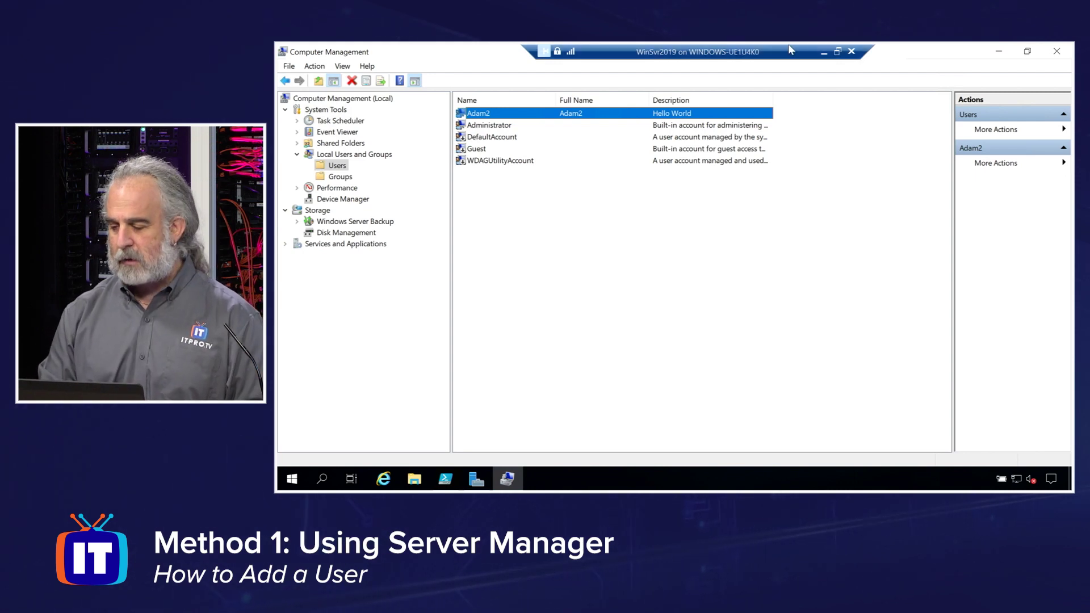
{"action": "left_click", "coordinate": [1000, 55]}
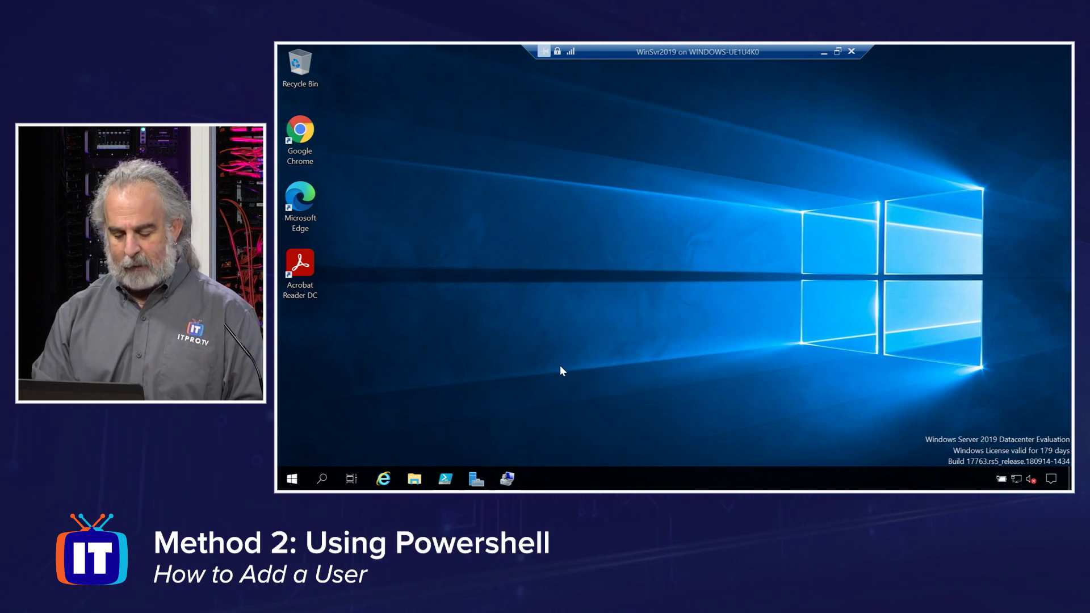
Show the Start menu with focus on the Windows PowerShell ISE tile
{"action": "left_click", "coordinate": [292, 478]}
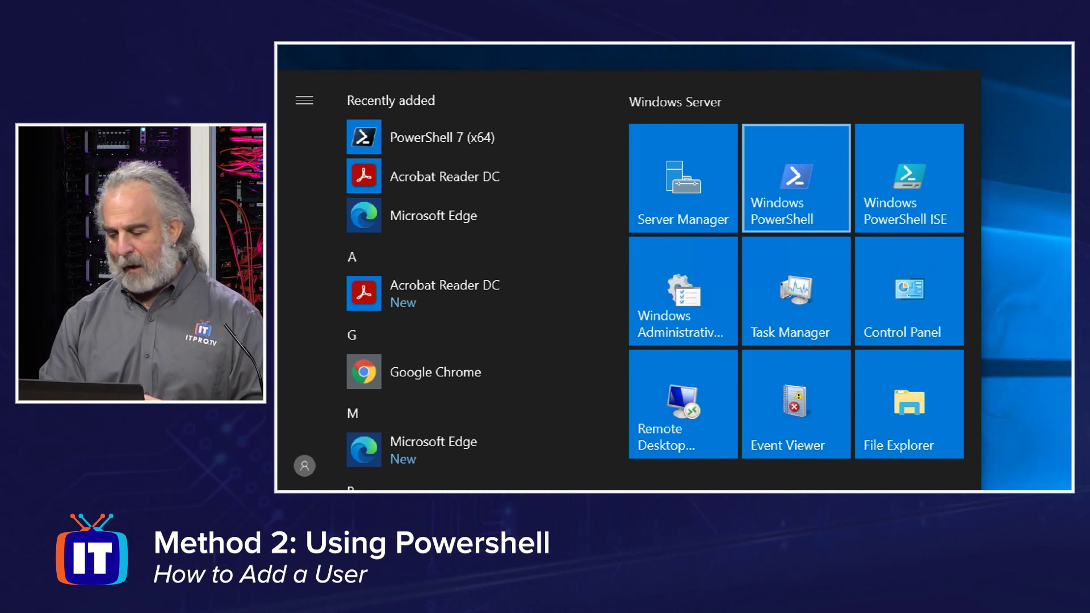
{"action": "key", "text": "Right"}
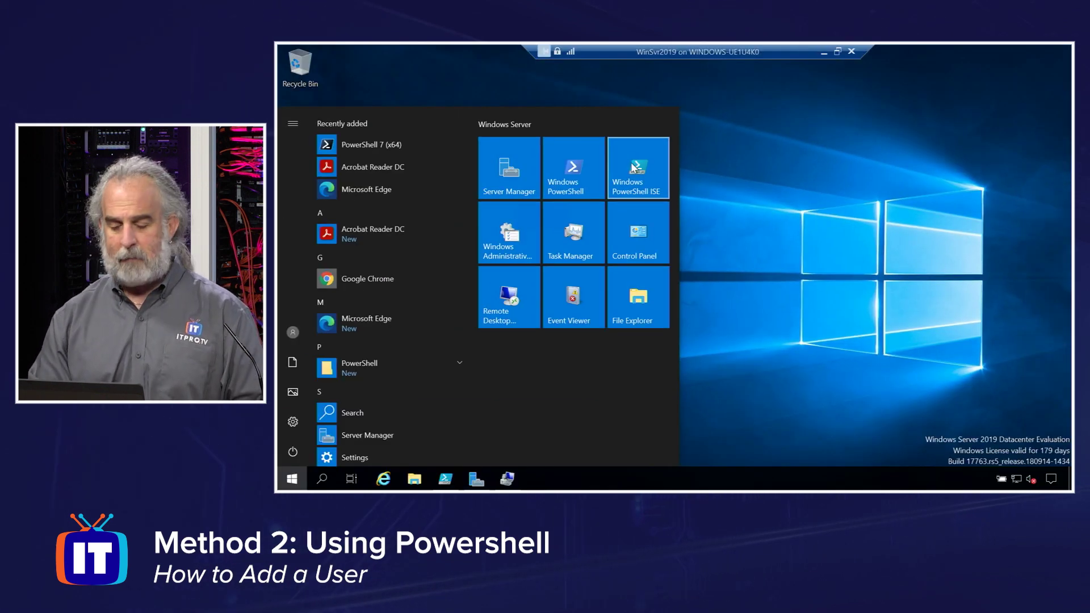
Run PowerShell ISE as administrator and place the cursor on script line 3
{"action": "right_click", "coordinate": [631, 162]}
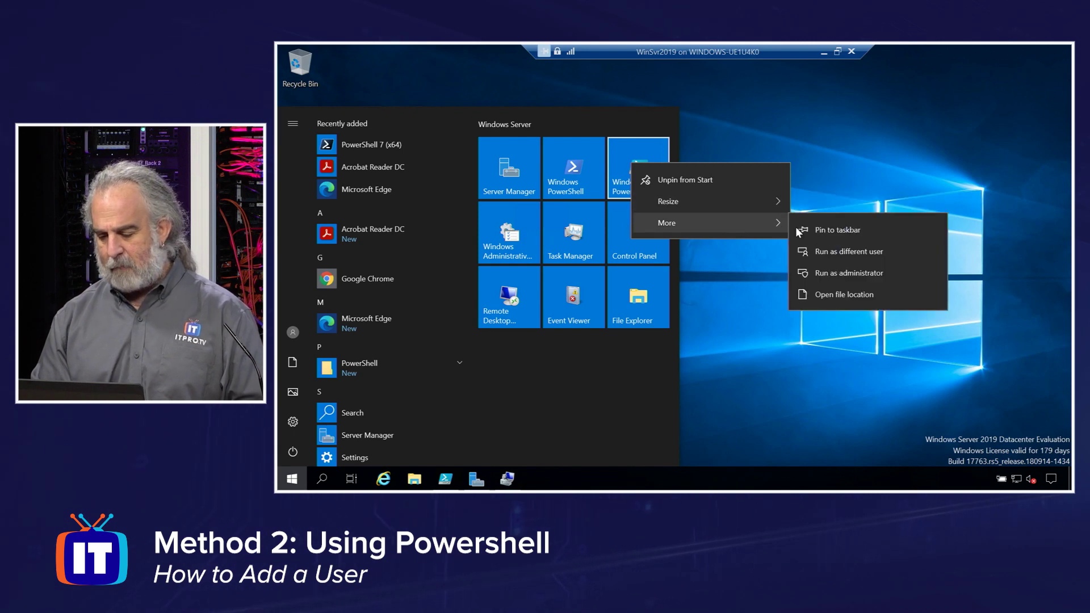
{"action": "mouse_move", "coordinate": [681, 223]}
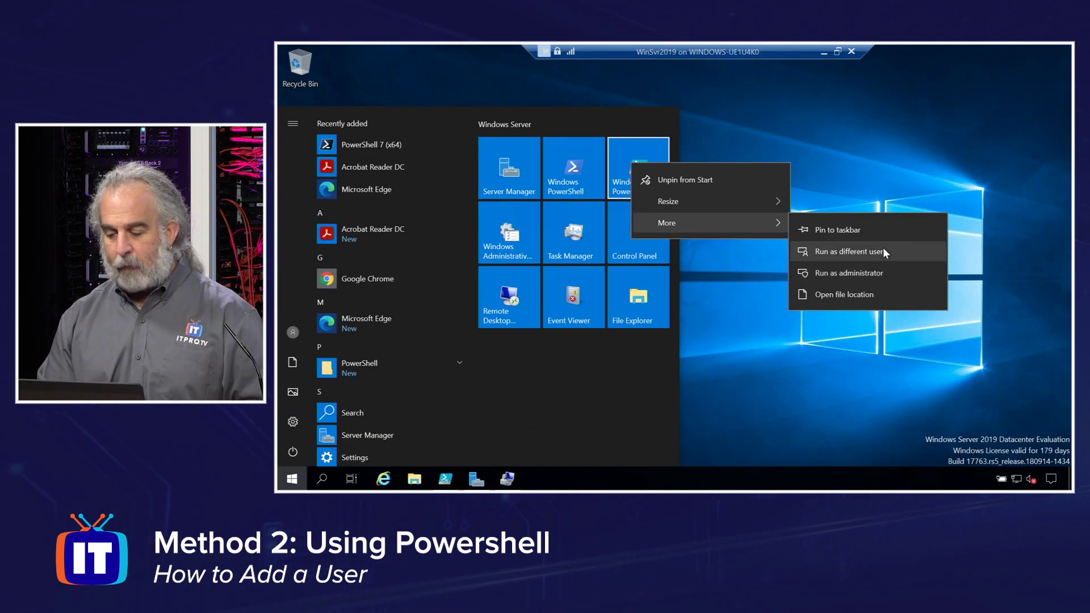
{"action": "left_click", "coordinate": [883, 248]}
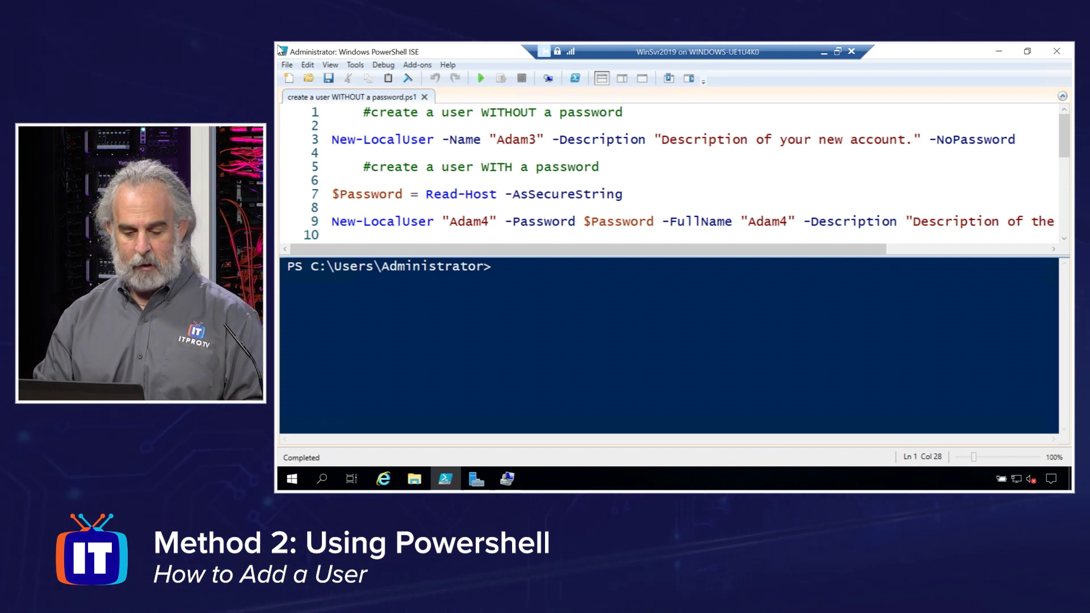
{"action": "left_click", "coordinate": [334, 139]}
Run script line 3 to create local user Adam3 without a password
{"action": "key", "text": "shift+End"}
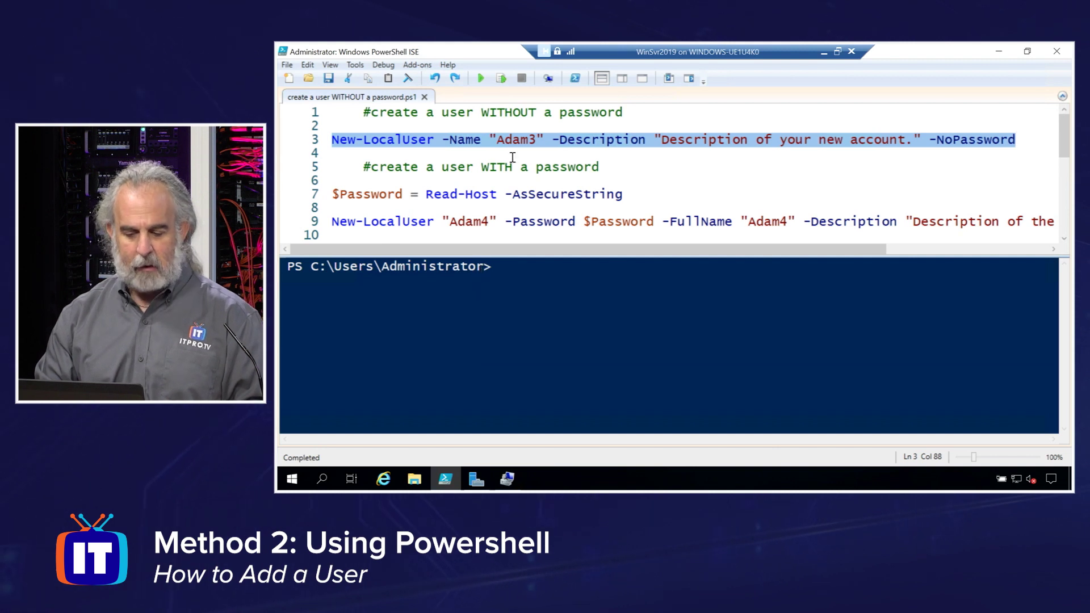
{"action": "left_click", "coordinate": [501, 79]}
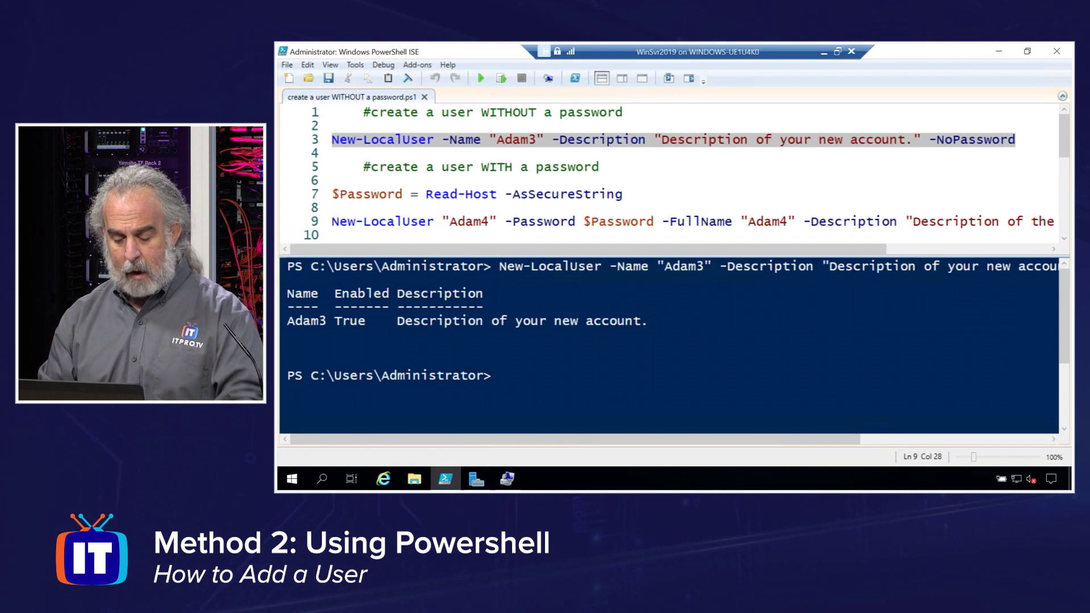
{"action": "type", "text": "-l"}
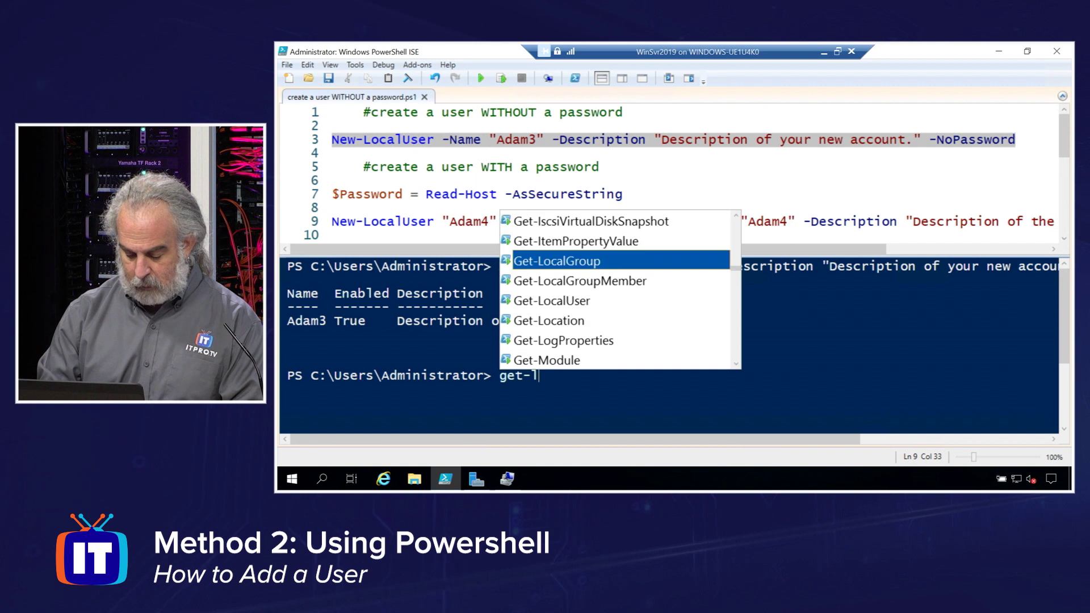
{"action": "type", "text": "ocal"}
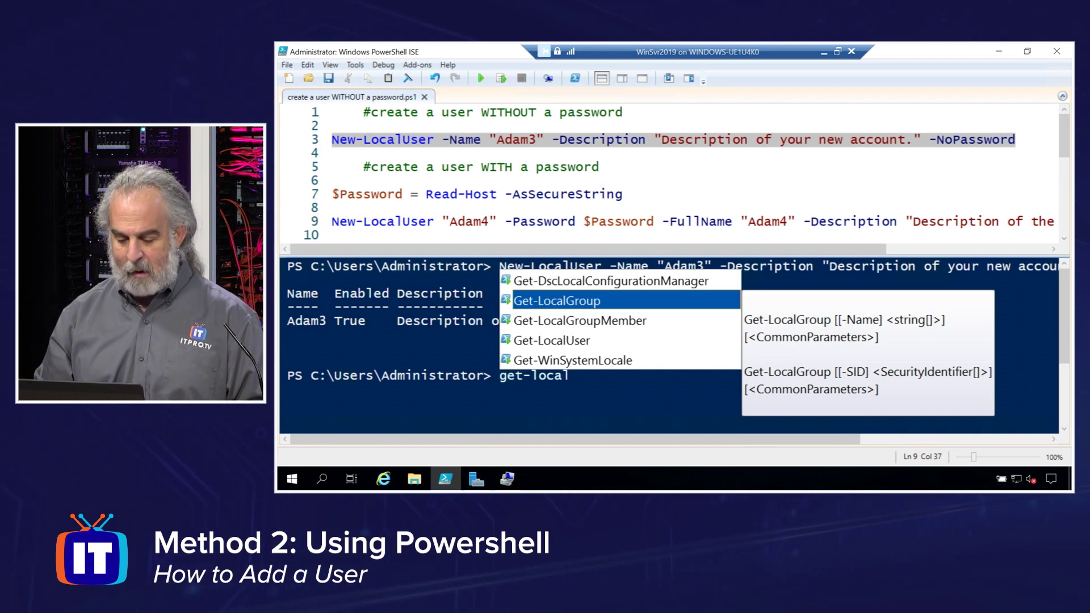
Complete and run Get-LocalUser to list all local users
{"action": "key", "text": "Down"}
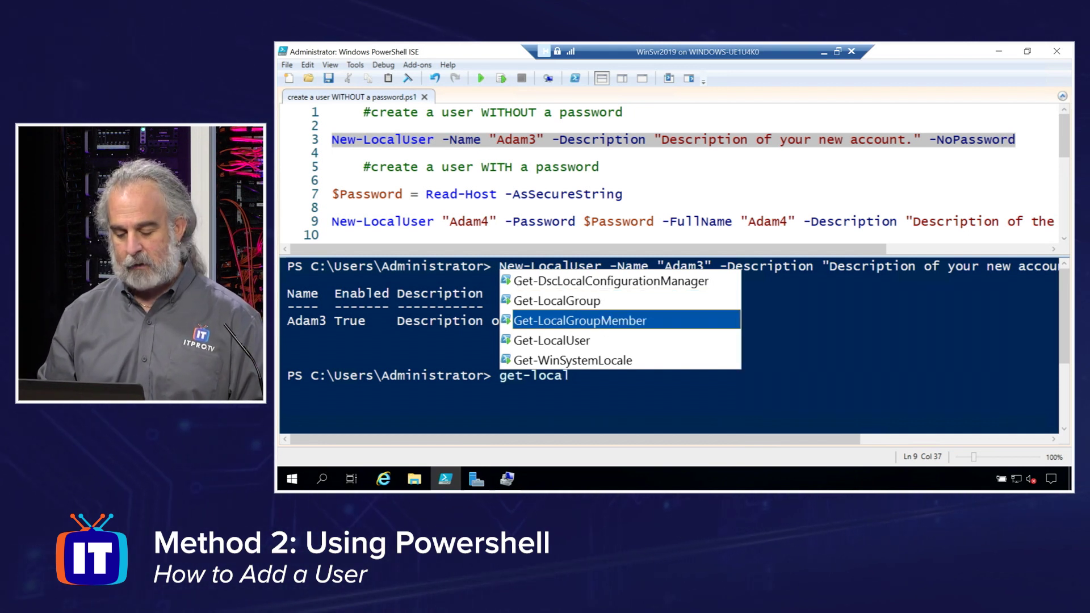
{"action": "key", "text": "Down"}
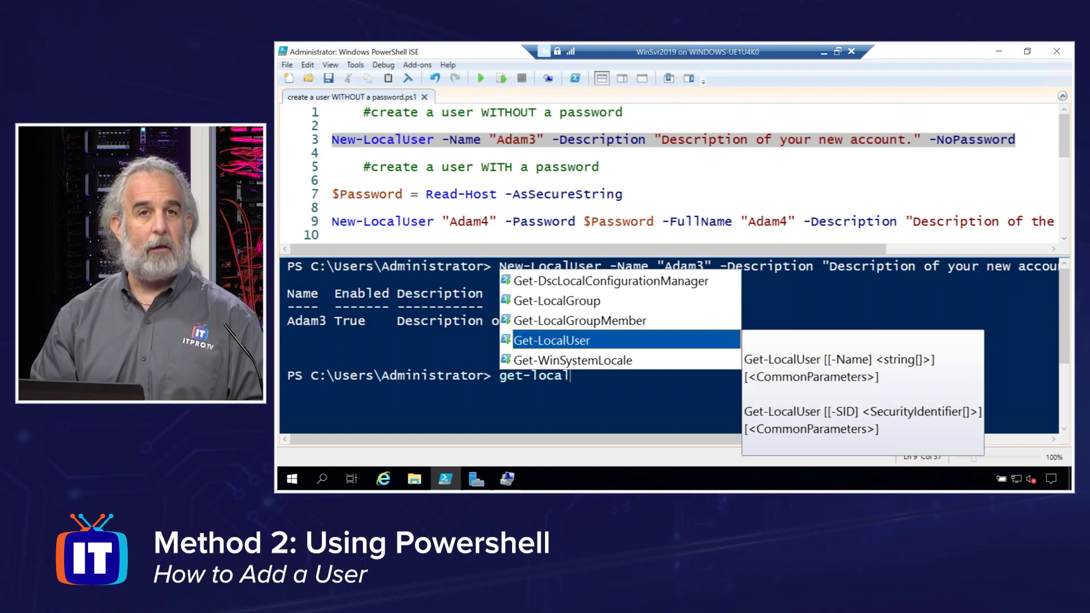
{"action": "key", "text": "Tab"}
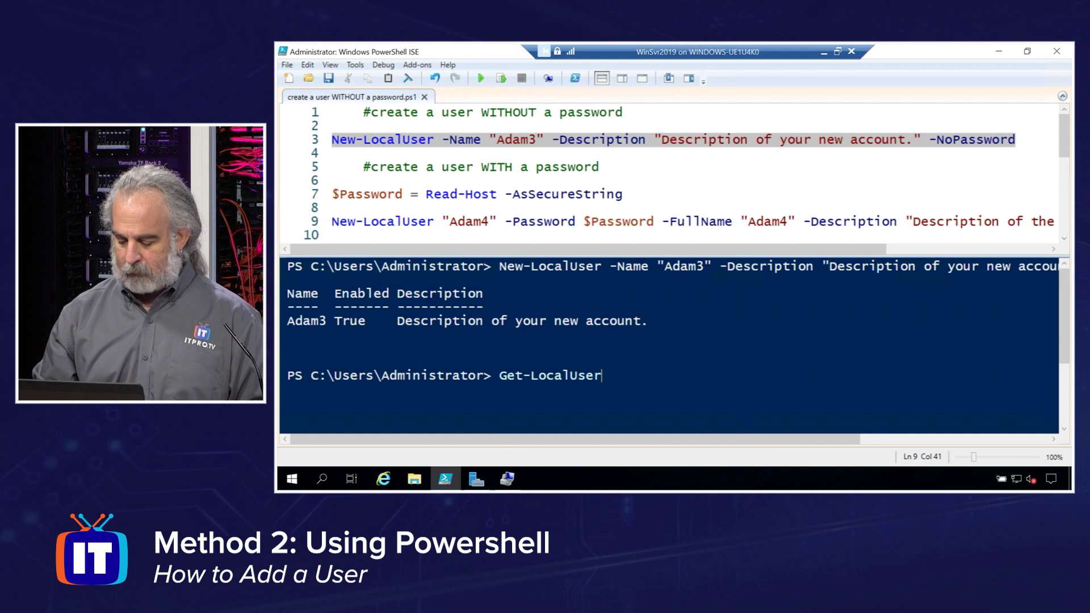
{"action": "key", "text": "Return"}
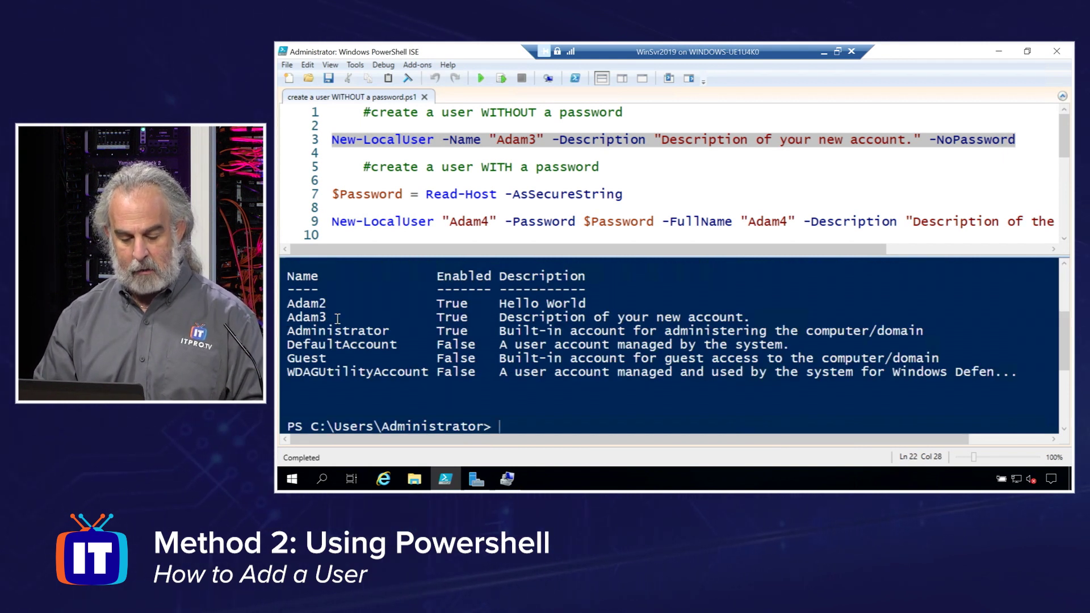
Highlight Adam3 in the output, then switch back to Computer Management
{"action": "left_click", "coordinate": [288, 317]}
{"action": "left_click_drag", "start_coordinate": [288, 316], "coordinate": [340, 315]}
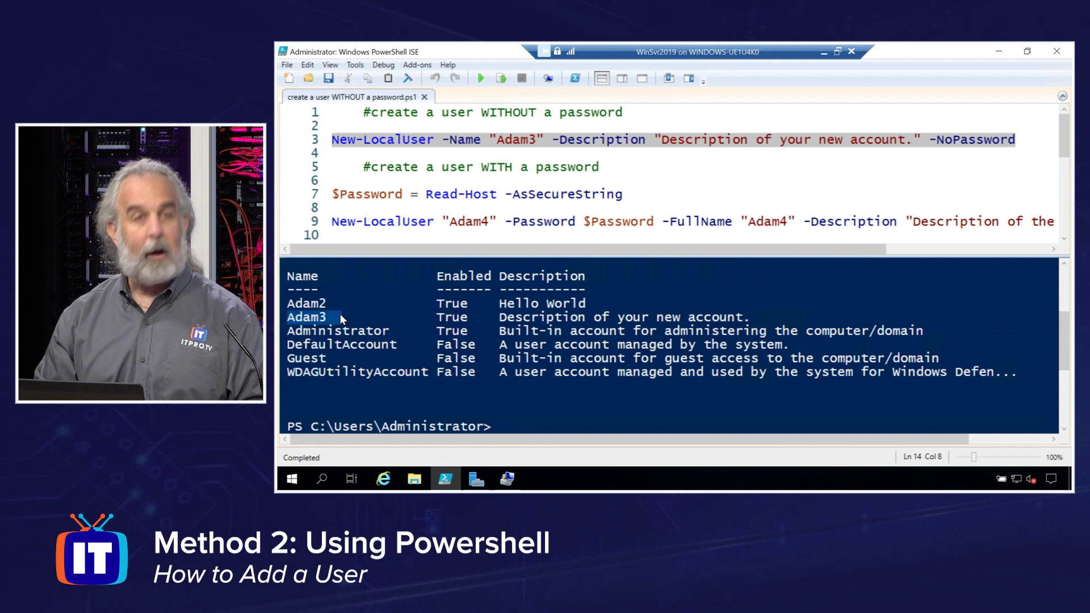
{"action": "left_click", "coordinate": [382, 317]}
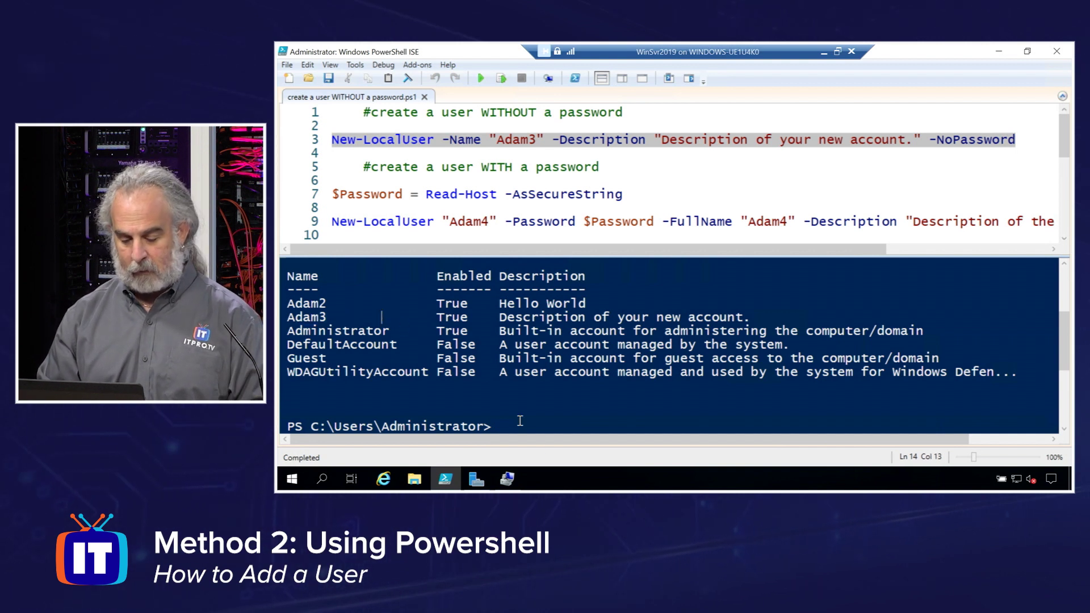
{"action": "left_click", "coordinate": [508, 479]}
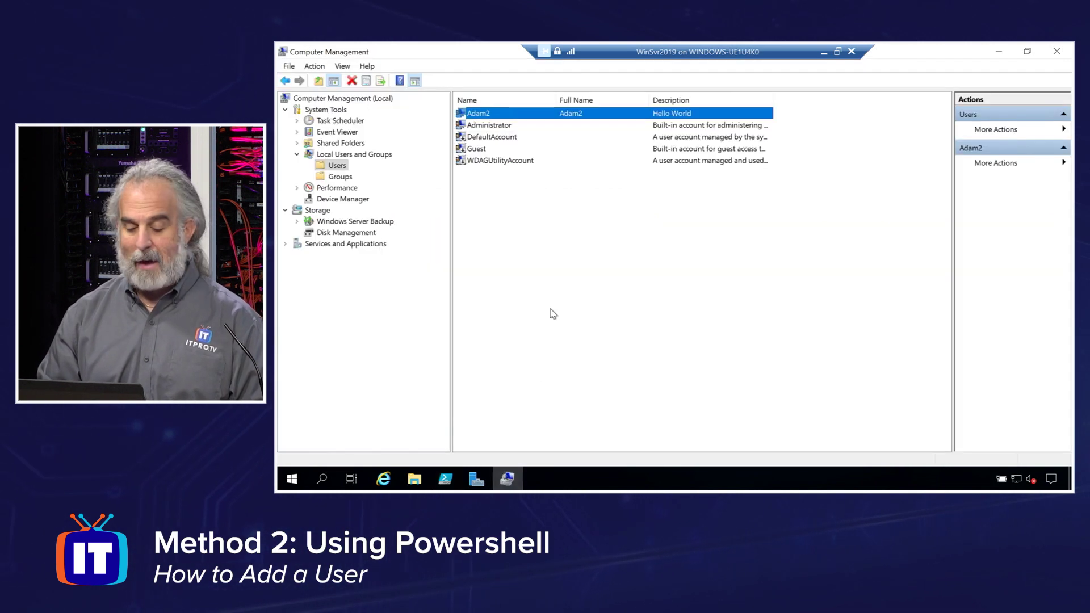
Refresh the local Users list so the new Adam3 account appears
{"action": "left_click", "coordinate": [340, 177]}
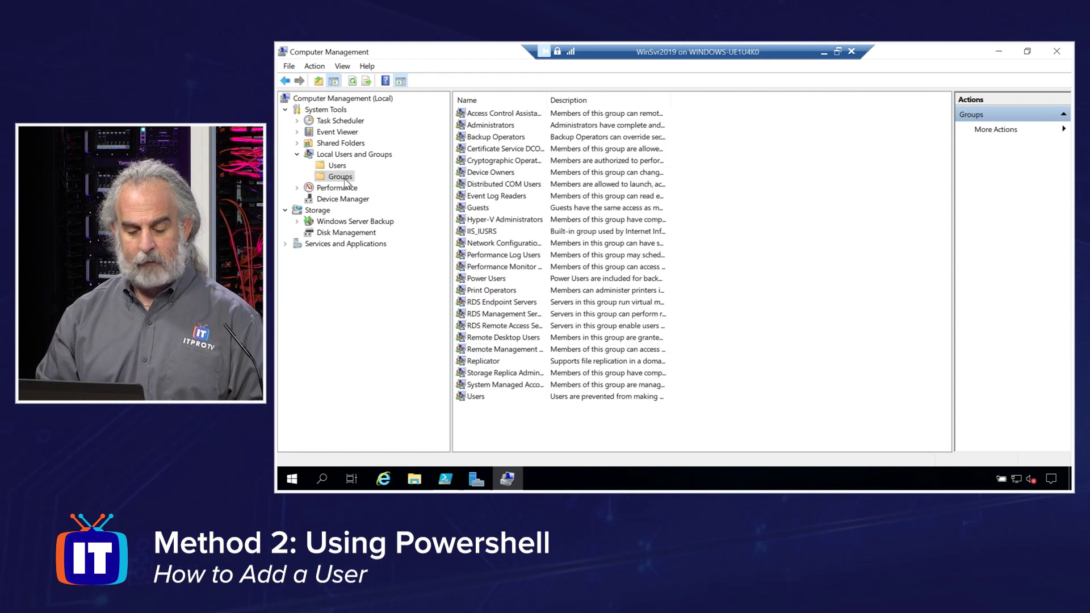
{"action": "left_click", "coordinate": [338, 165]}
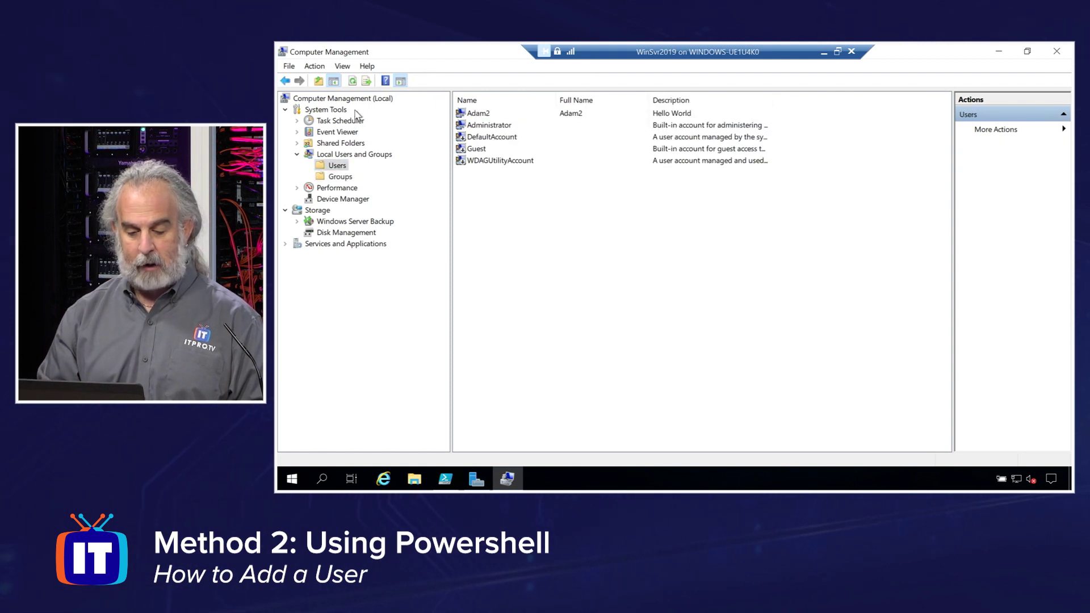
{"action": "left_click", "coordinate": [353, 82]}
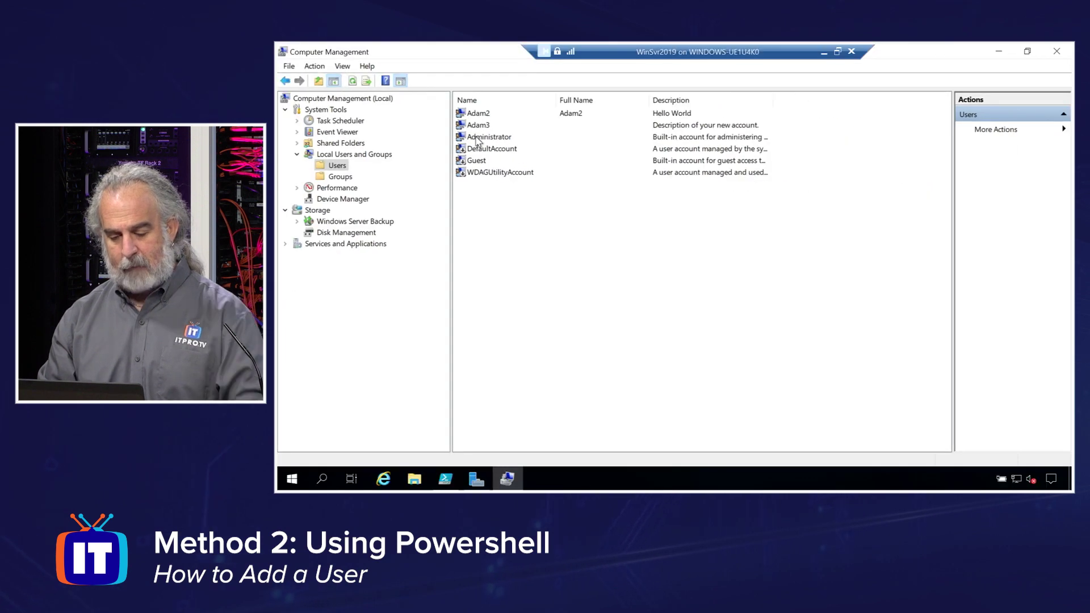
Review Adam3's account properties, close them unchanged, and minimize Computer Management
{"action": "left_click", "coordinate": [477, 126]}
{"action": "right_click", "coordinate": [486, 127]}
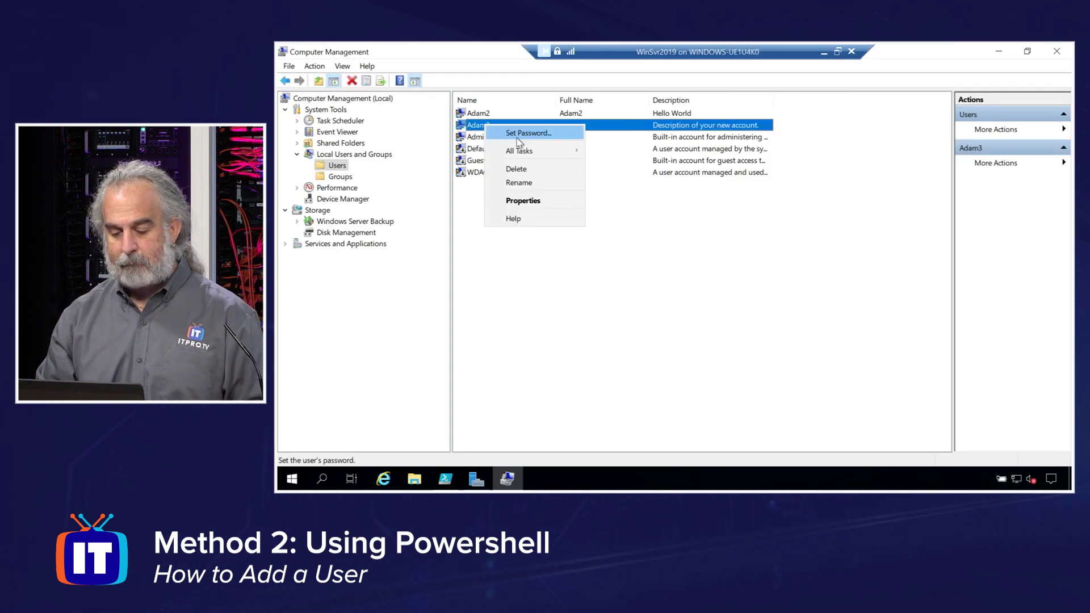
{"action": "left_click", "coordinate": [524, 201]}
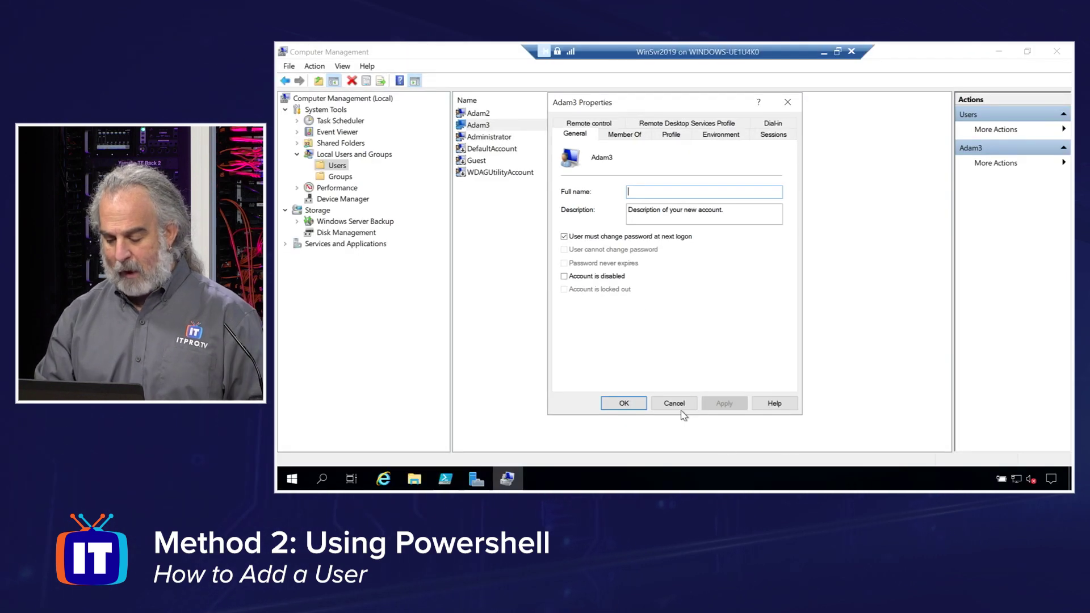
{"action": "left_click", "coordinate": [673, 403]}
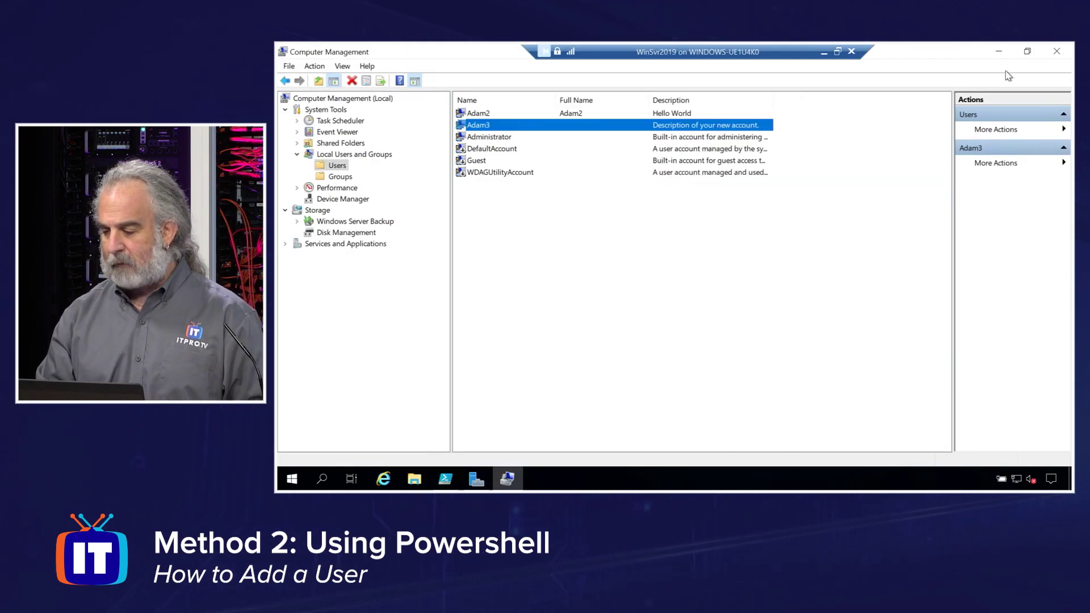
{"action": "left_click", "coordinate": [999, 53]}
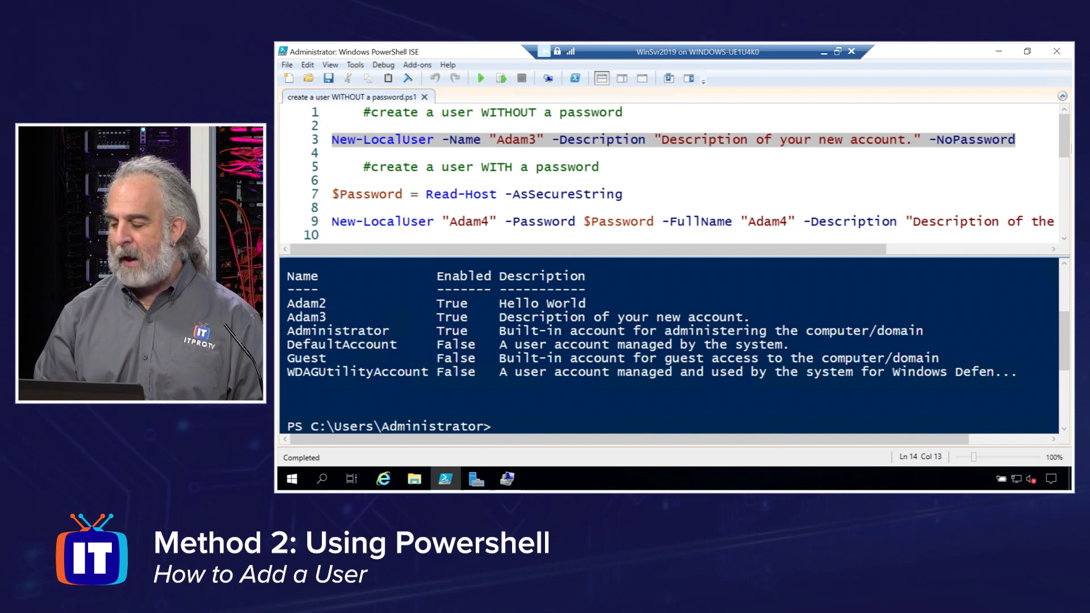
{"action": "left_click_drag", "start_coordinate": [1065, 137], "coordinate": [1067, 148]}
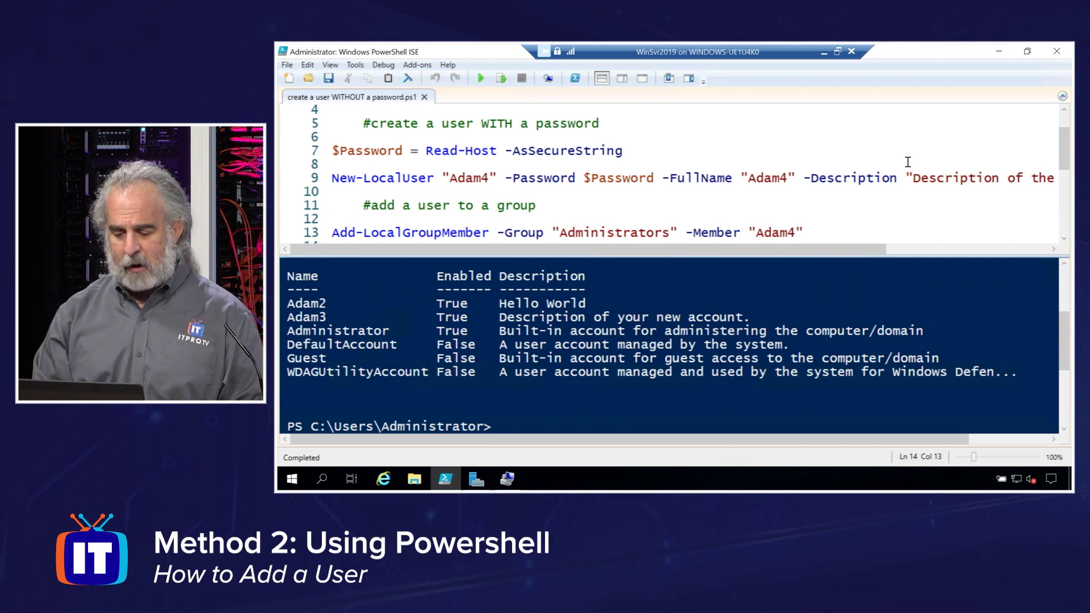
{"action": "mouse_move", "coordinate": [838, 249]}
{"action": "left_mouse_down"}
{"action": "mouse_move", "coordinate": [942, 247]}
{"action": "mouse_move", "coordinate": [477, 249]}
{"action": "left_mouse_up"}
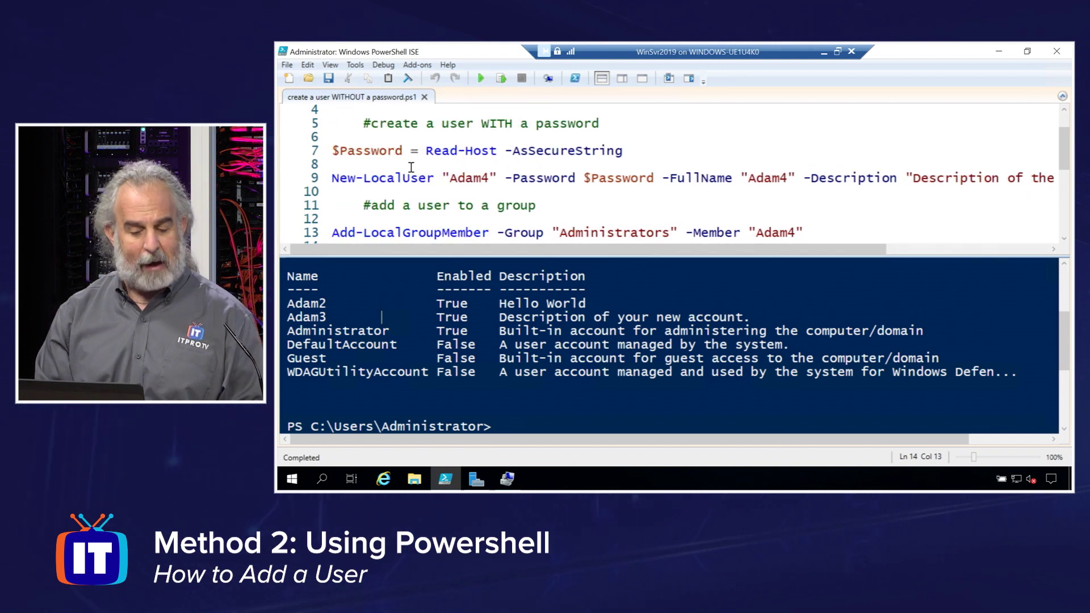
Select script line 7, the Read-Host password prompt for Adam4
{"action": "left_click", "coordinate": [335, 151]}
{"action": "key", "text": "shift+End"}
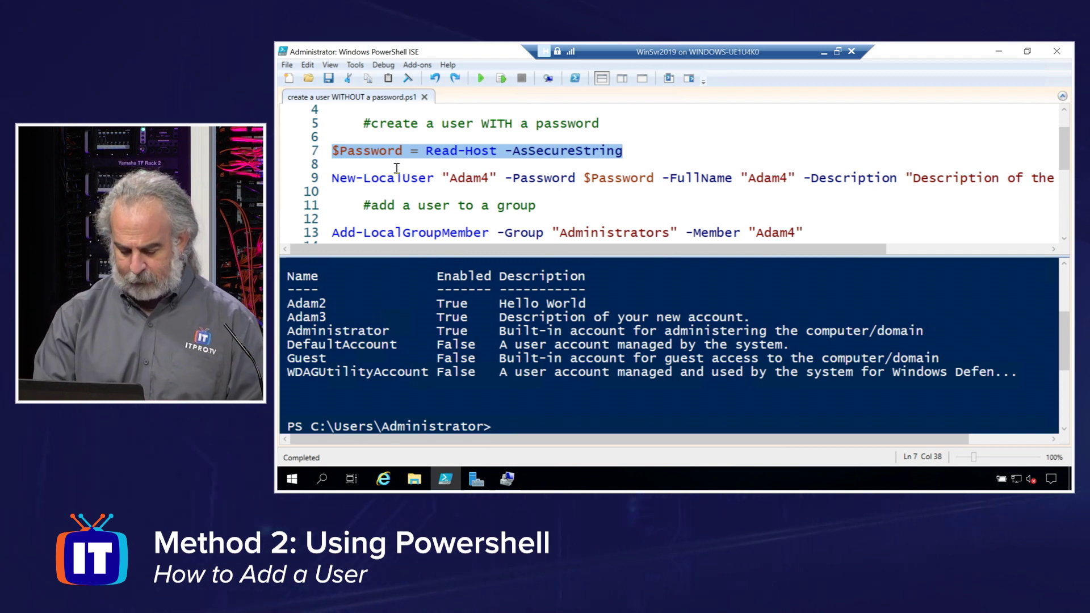
Run line 7 and enter a fresh masked password at the Read-Host prompt
{"action": "key", "text": "F8"}
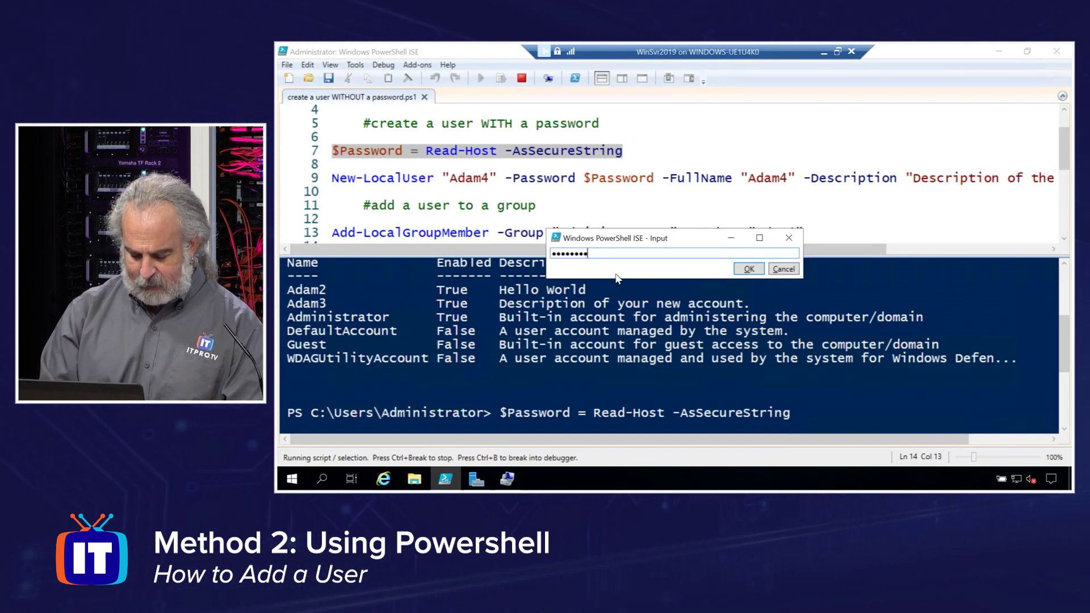
{"action": "type", "text": "•••••"}
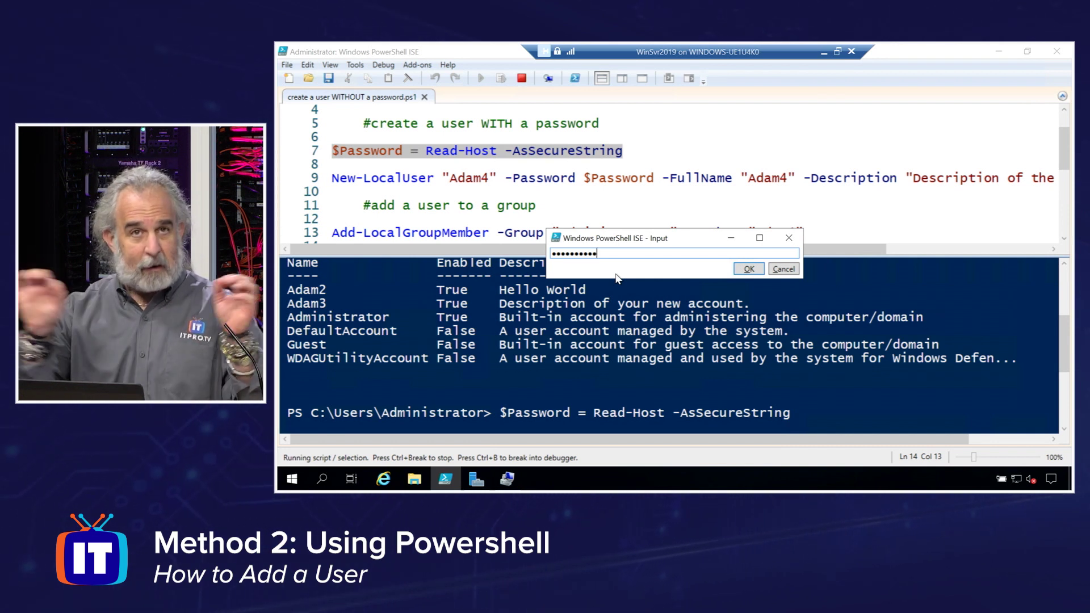
{"action": "key", "text": "BackSpace"}
{"action": "key", "text": "BackSpace"}
{"action": "key", "text": "BackSpace"}
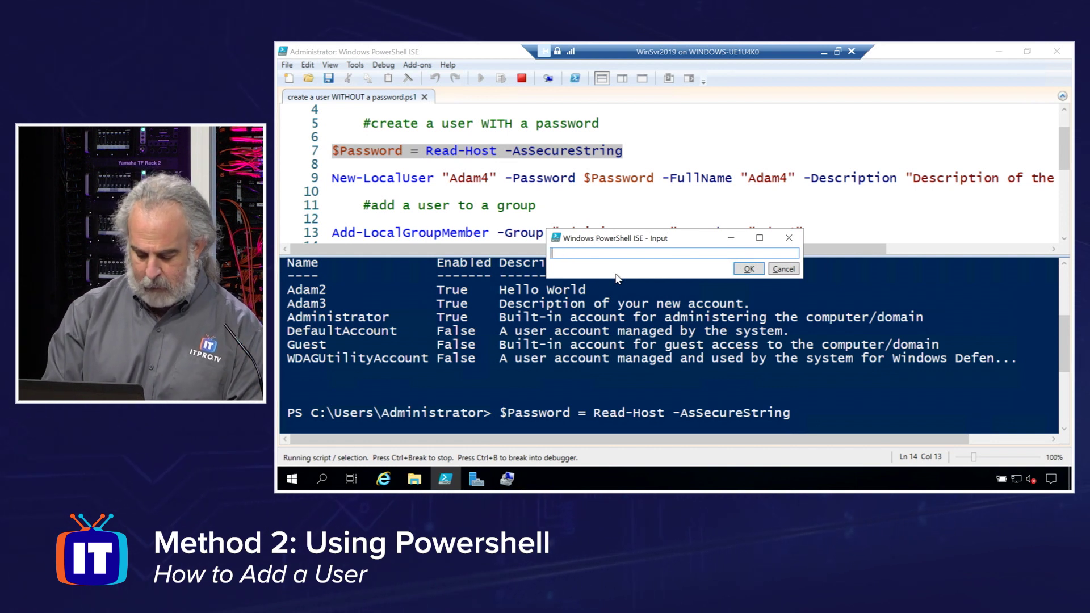
{"action": "type", "text": "••••••"}
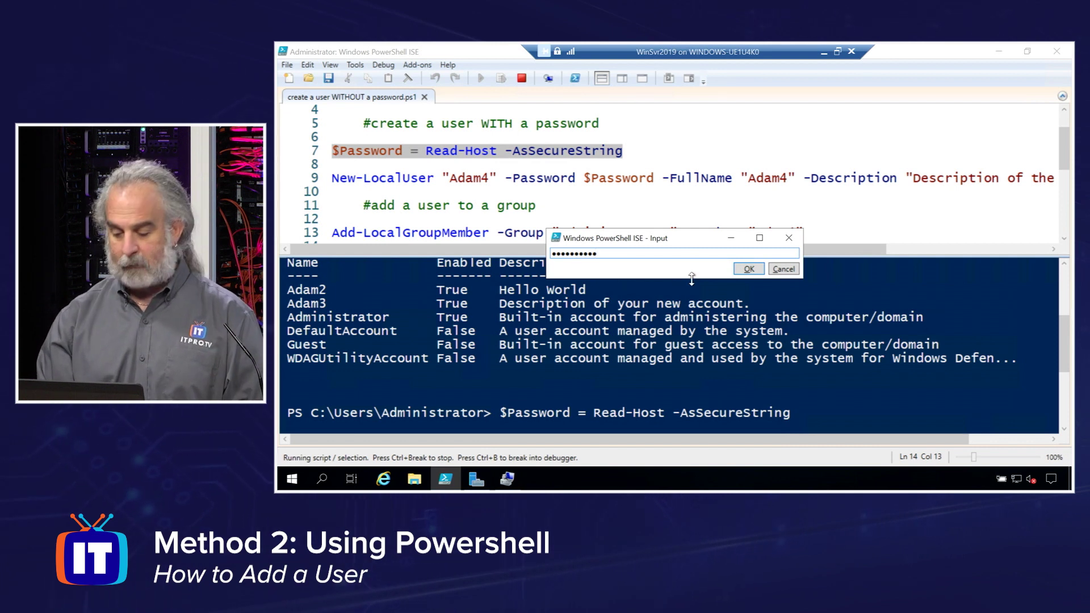
{"action": "left_click", "coordinate": [750, 270]}
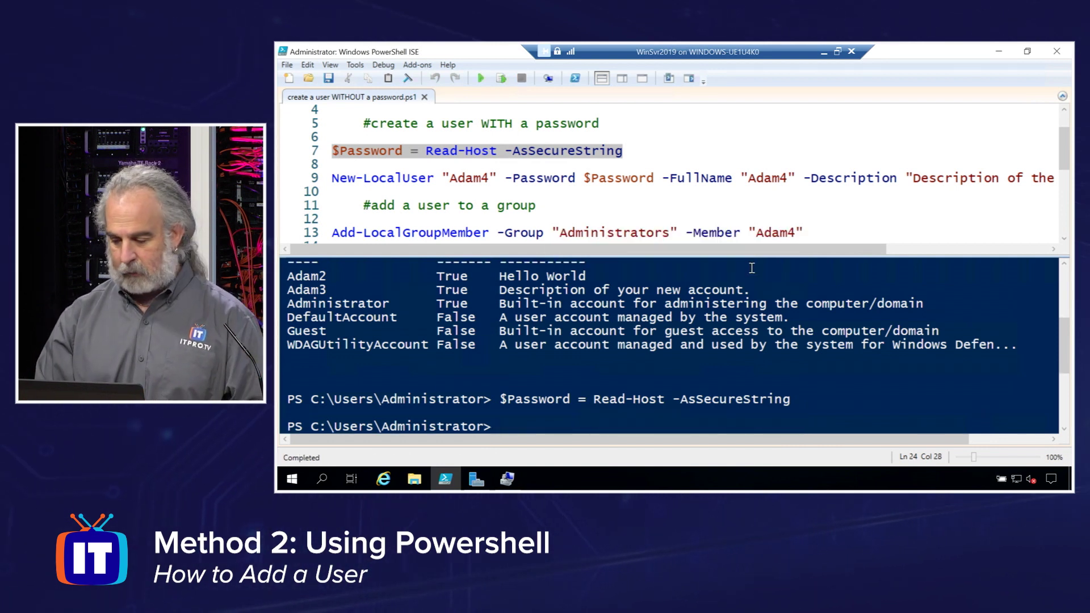
{"action": "left_click_drag", "start_coordinate": [1064, 336], "coordinate": [1064, 380]}
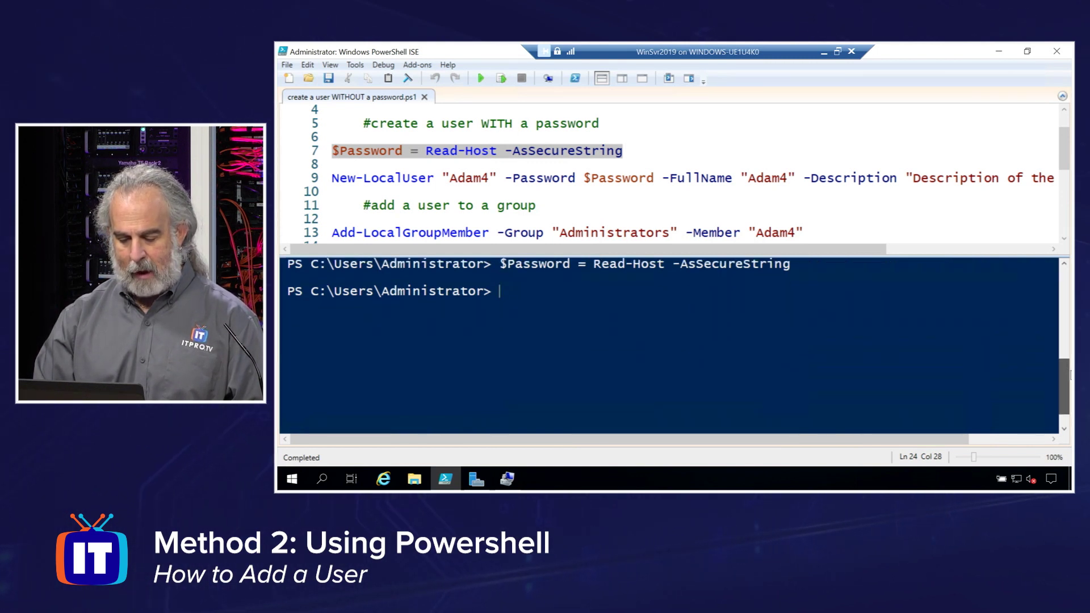
{"action": "type", "text": "$pass"}
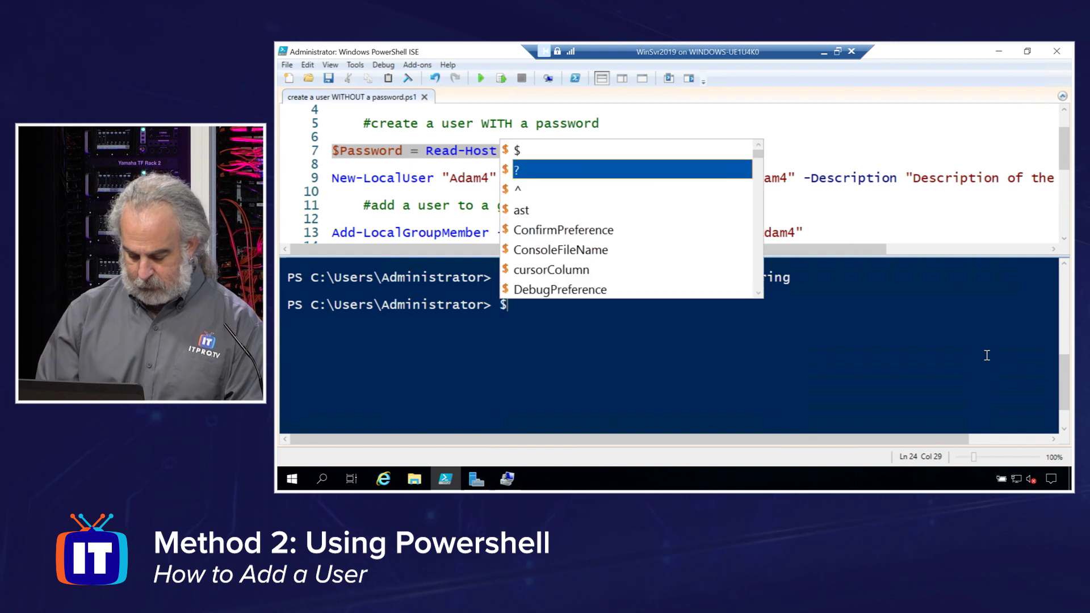
Display $Password in the console, showing System.Security.SecureString
{"action": "key", "text": "Tab"}
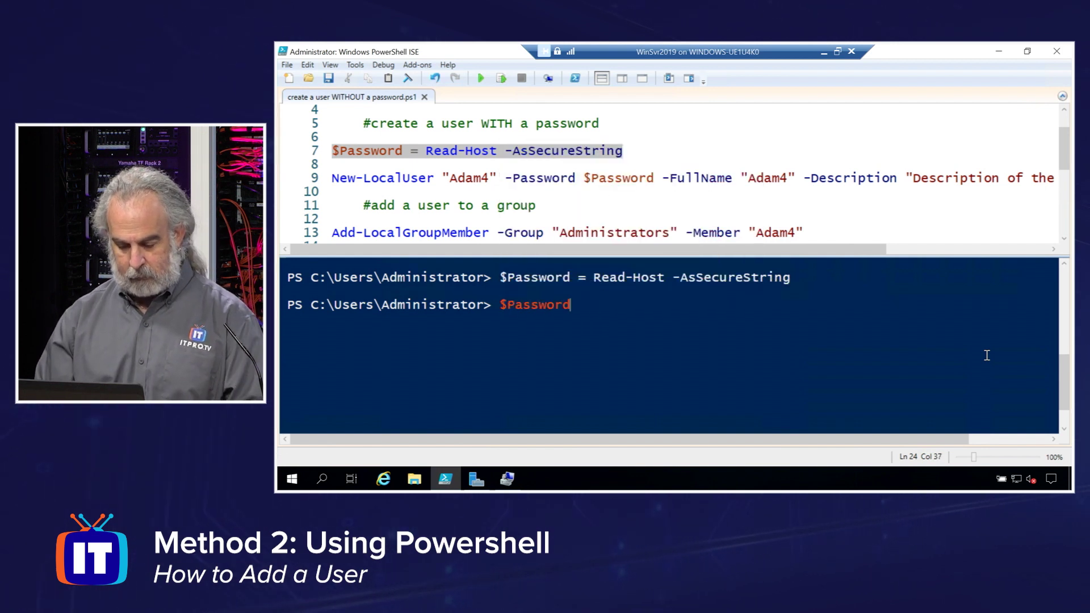
{"action": "key", "text": "Return"}
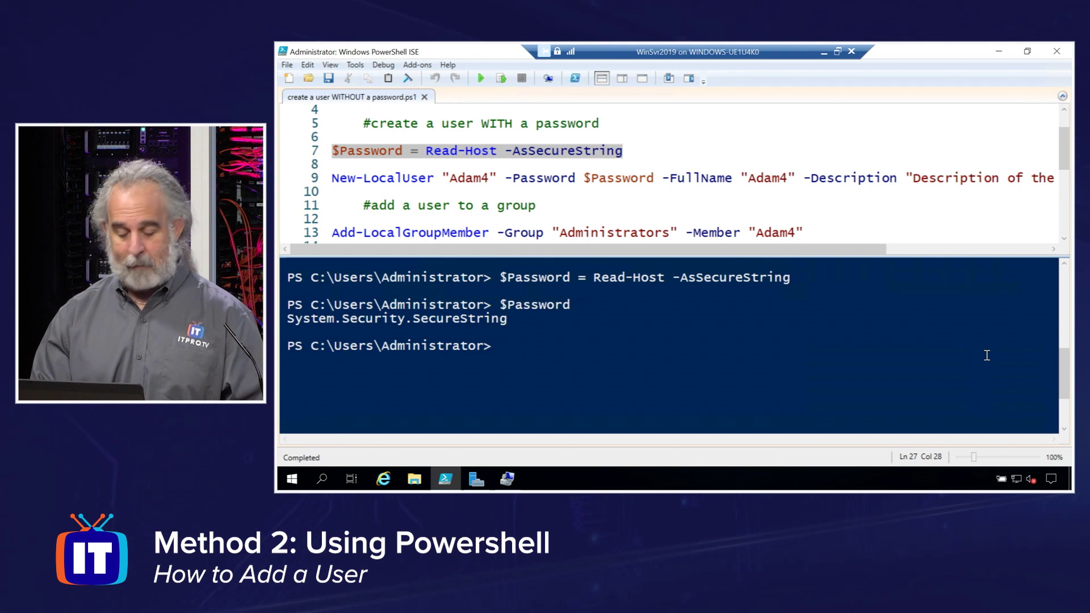
Run only the New-LocalUser line 9 to create Adam4 with the secure password
{"action": "left_click", "coordinate": [333, 177]}
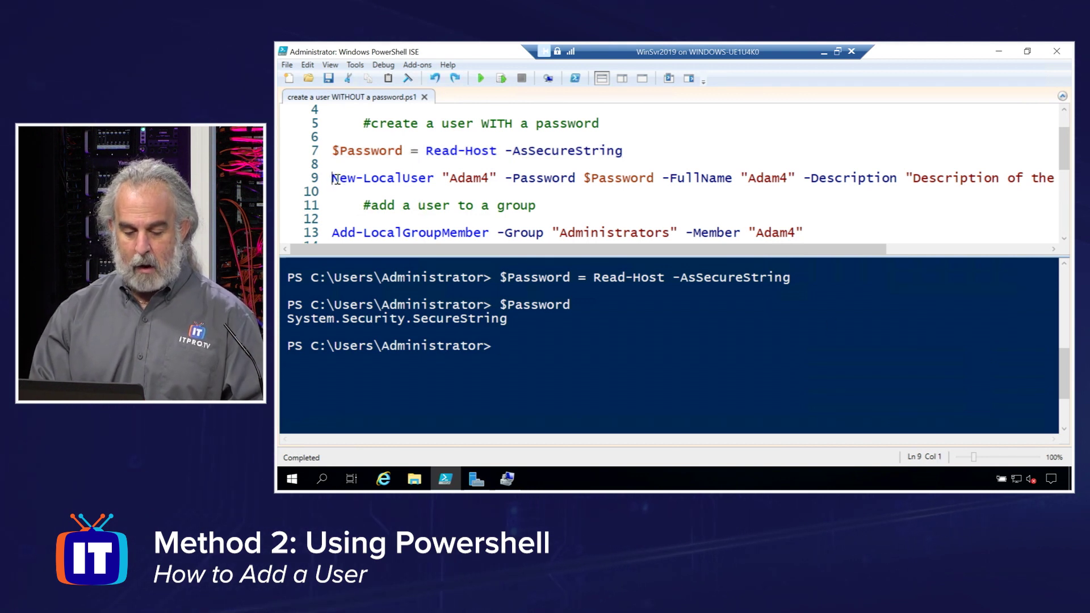
{"action": "key", "text": "shift+End"}
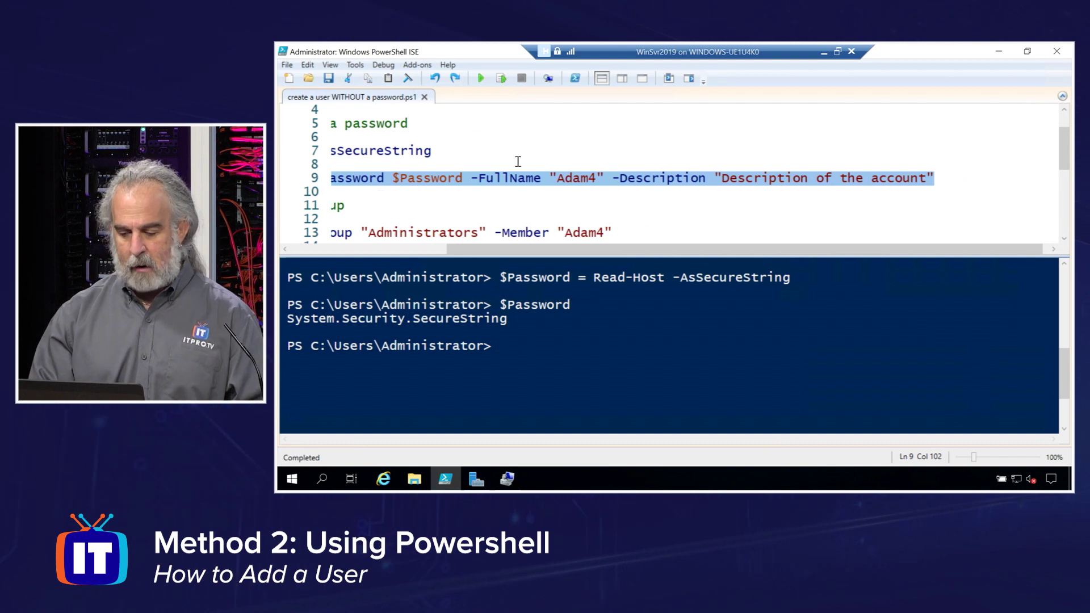
{"action": "left_click", "coordinate": [501, 79]}
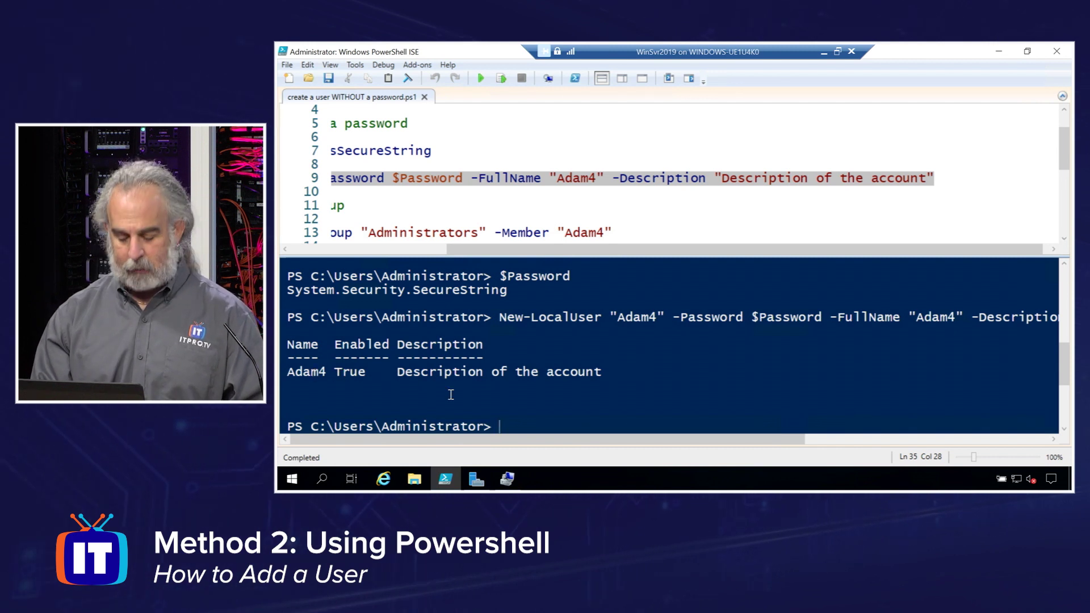
{"action": "type", "text": "$Password"}
Rerun Get-LocalUser from history to confirm Adam4 is listed
{"action": "key", "text": "Up"}
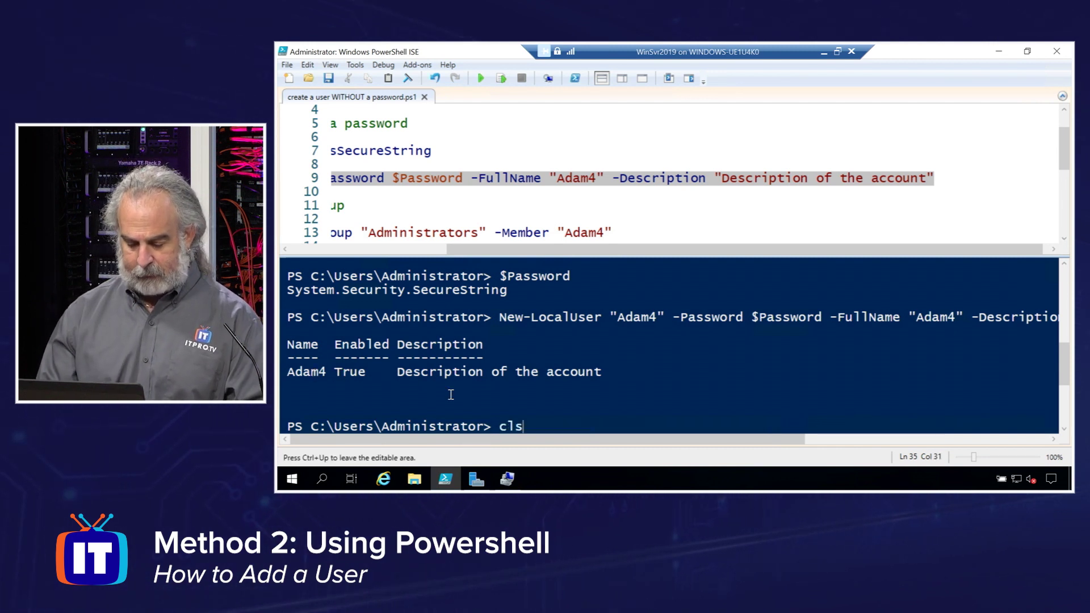
{"action": "key", "text": "Up"}
{"action": "key", "text": "Return"}
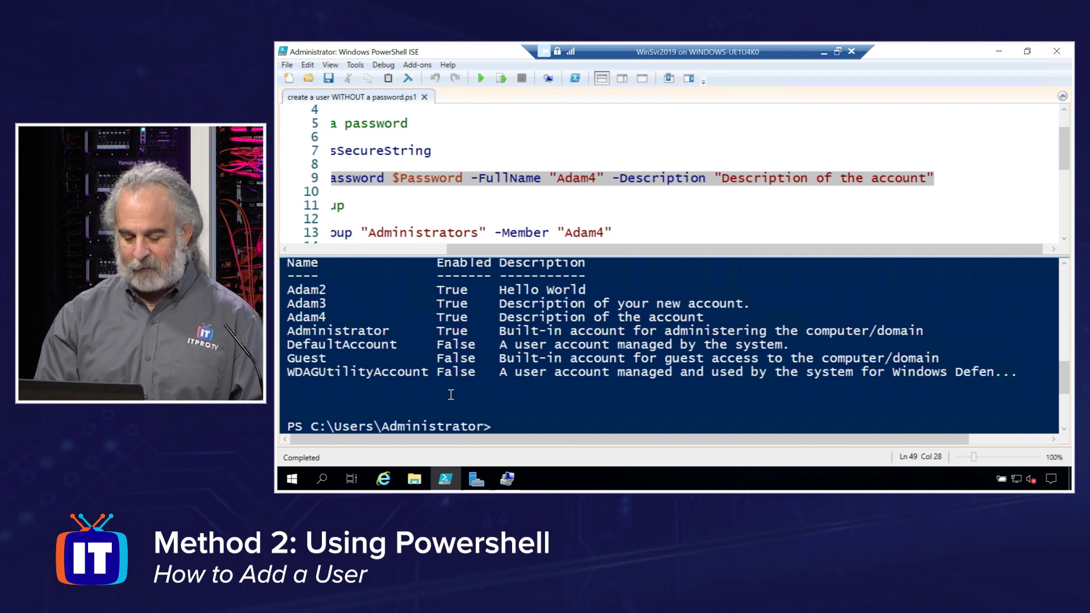
{"action": "left_click", "coordinate": [508, 479]}
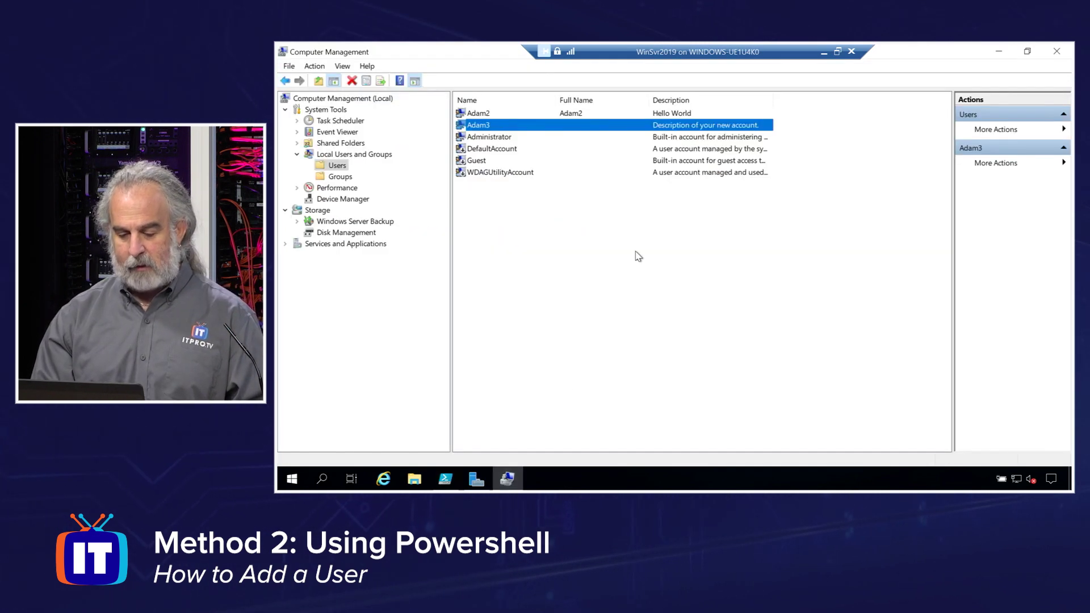
Refresh the Local Users list in Computer Management and select the new Adam4 account
{"action": "left_click", "coordinate": [339, 177]}
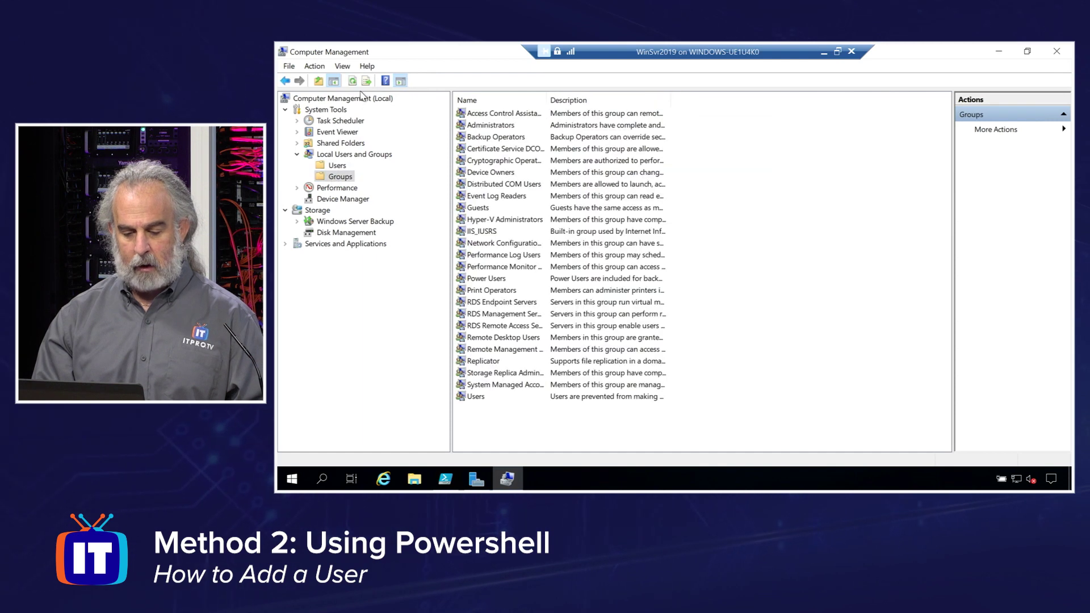
{"action": "left_click", "coordinate": [337, 166]}
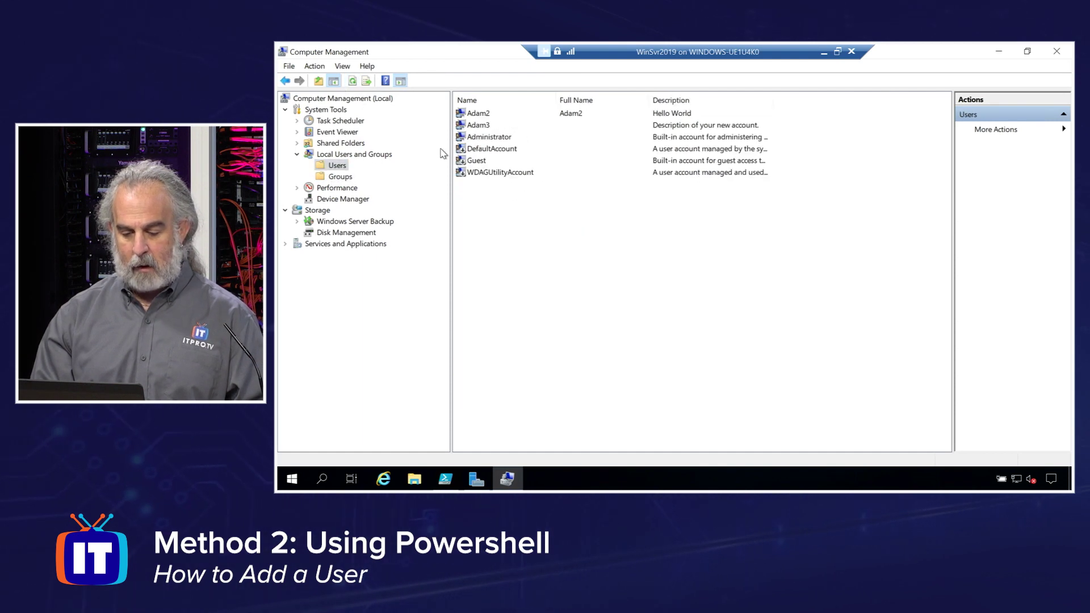
{"action": "left_click", "coordinate": [351, 81]}
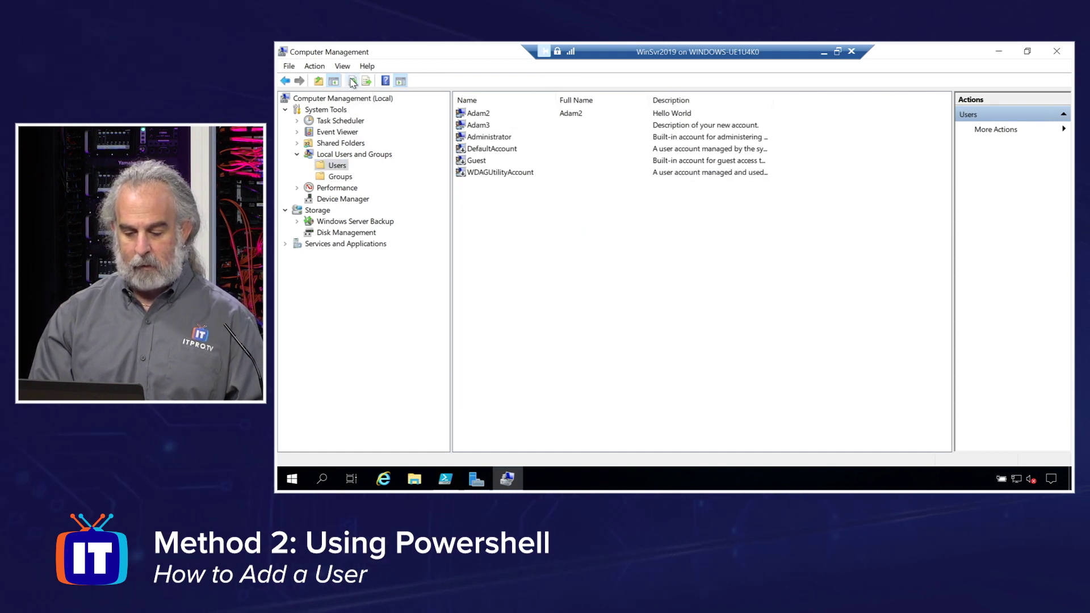
{"action": "left_click", "coordinate": [478, 136]}
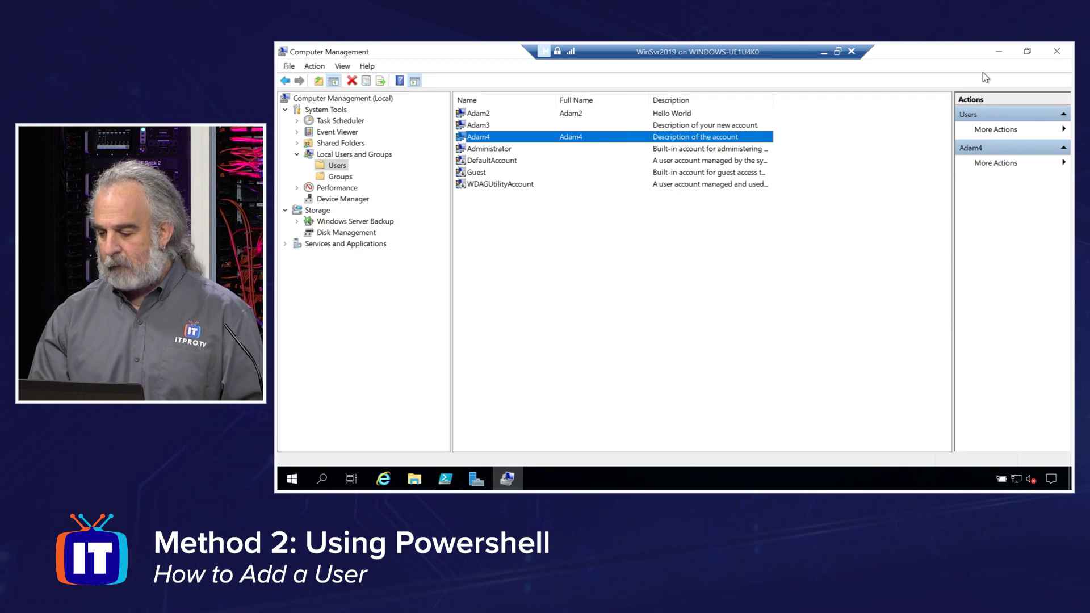
Move the script to the Adam3 Remove-LocalUser line, then minimize both windows
{"action": "left_click", "coordinate": [999, 53]}
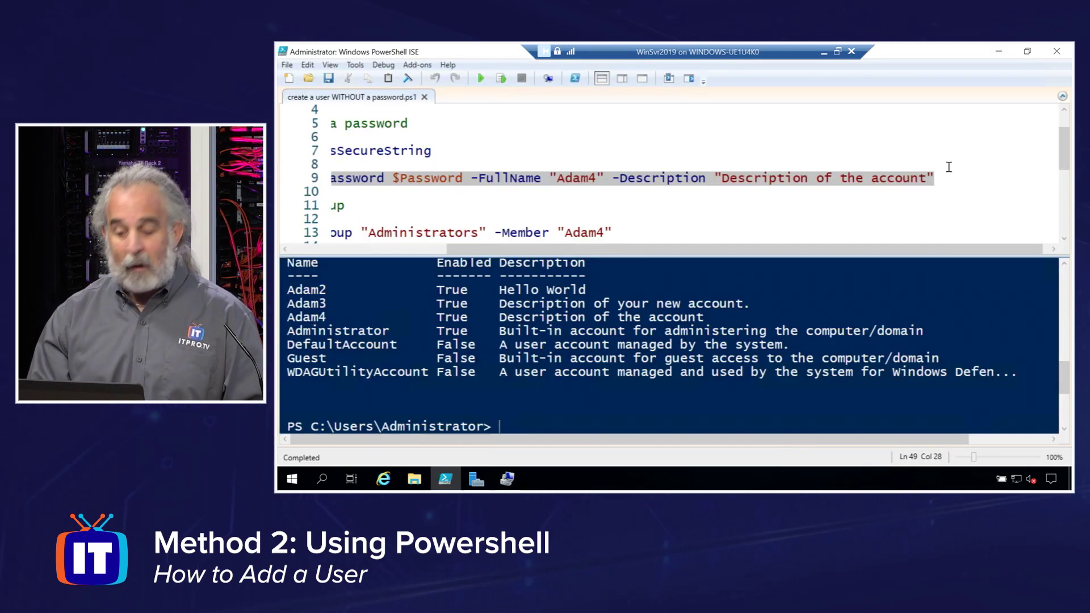
{"action": "left_click", "coordinate": [934, 180]}
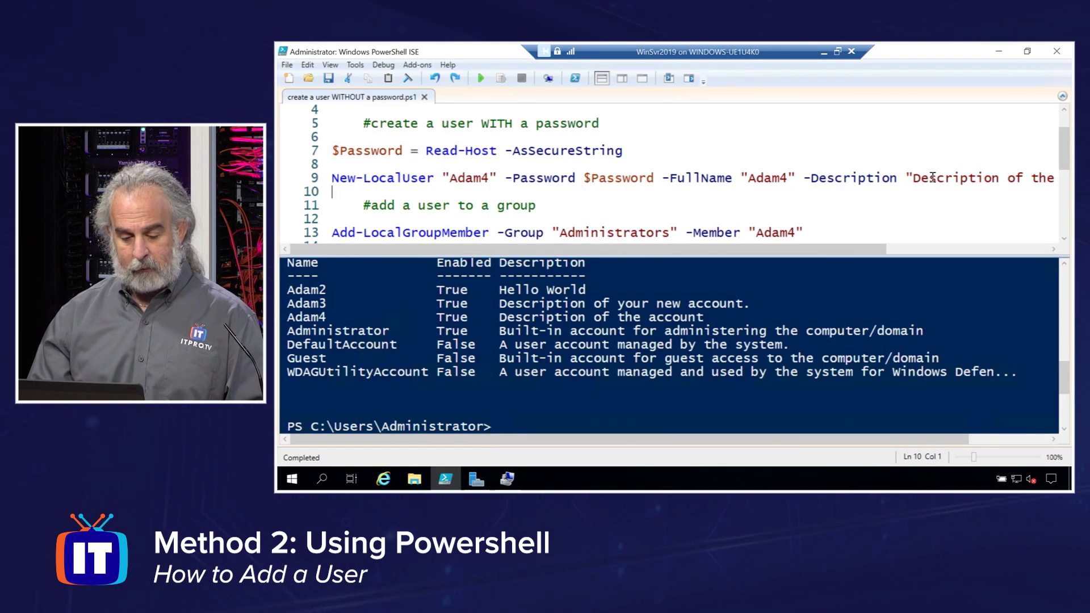
{"action": "key", "text": "Down"}
{"action": "key", "text": "Down"}
{"action": "key", "text": "Down"}
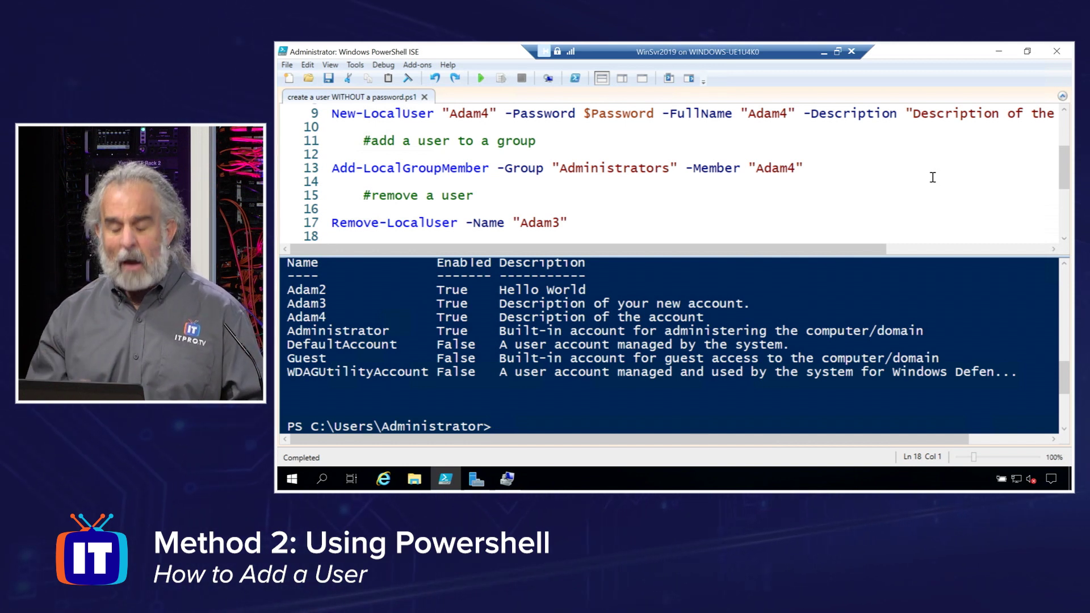
{"action": "left_click", "coordinate": [998, 51]}
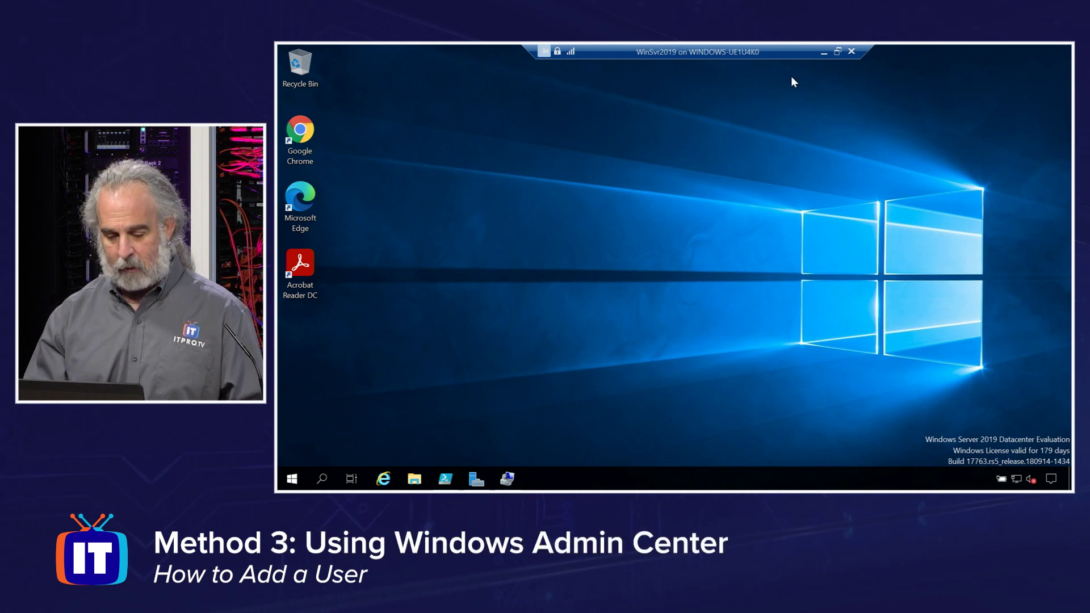
Launch Edge from the desktop and open the Windows Admin Center favorite
{"action": "double_click", "coordinate": [309, 198]}
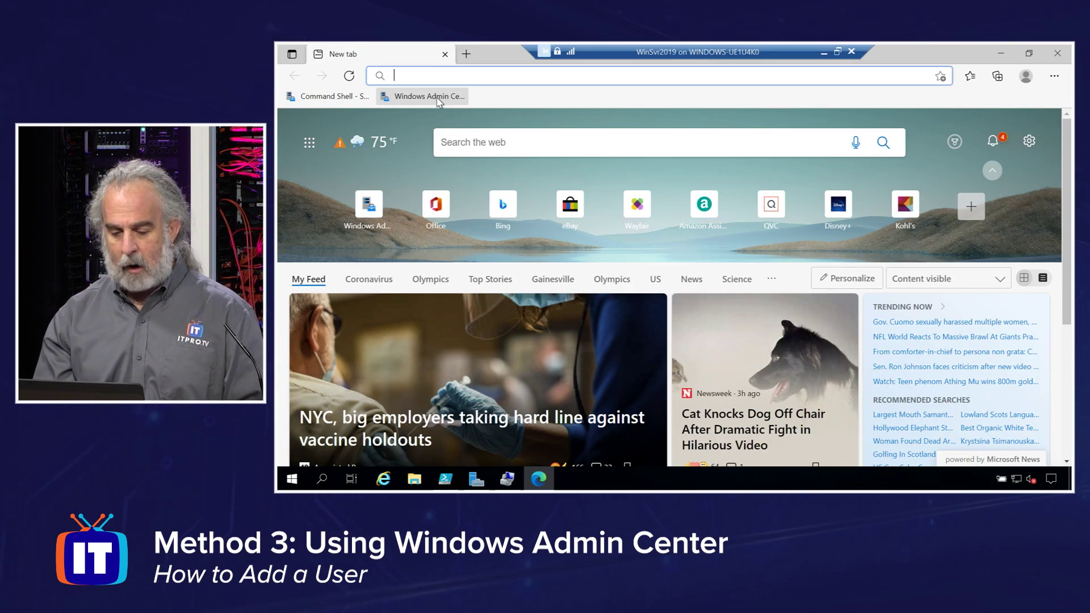
{"action": "left_click", "coordinate": [428, 96]}
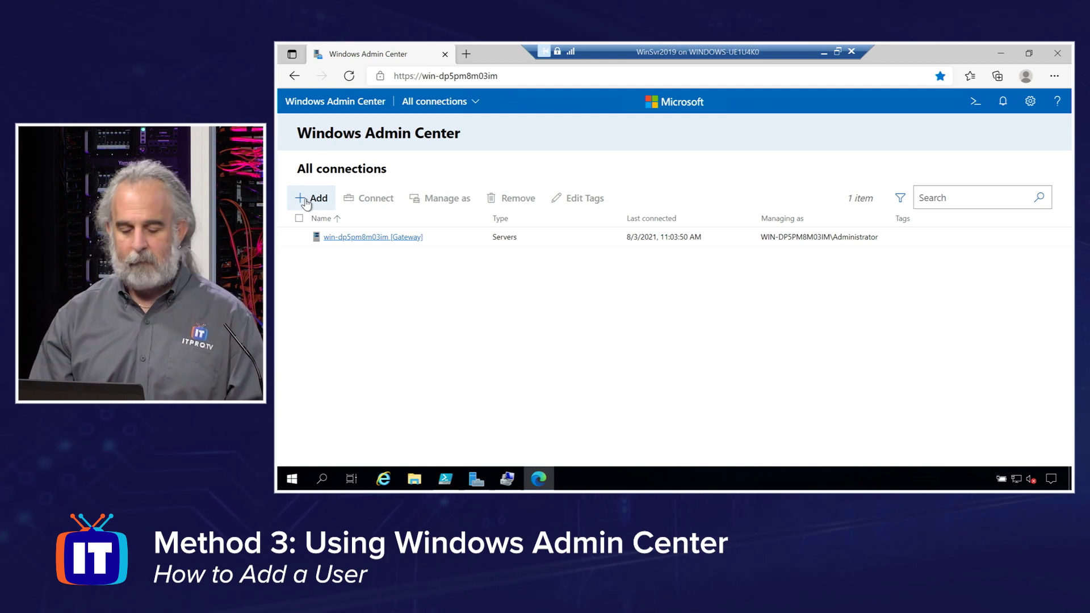
{"action": "mouse_move", "coordinate": [366, 237]}
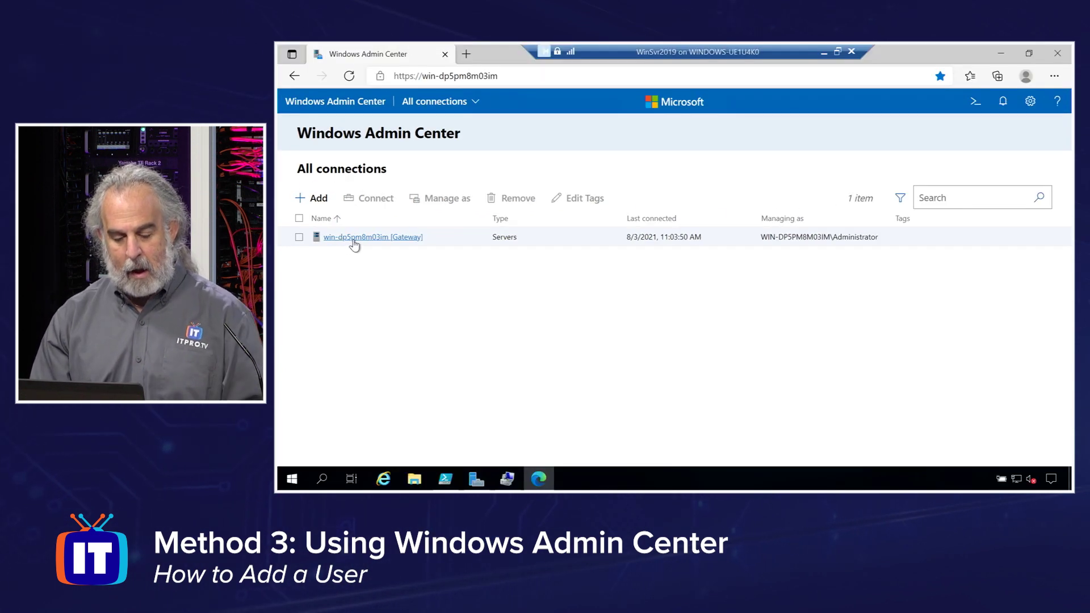
Connect to win-dp5pm8m03im and open its Local users & groups tool
{"action": "left_click", "coordinate": [367, 234]}
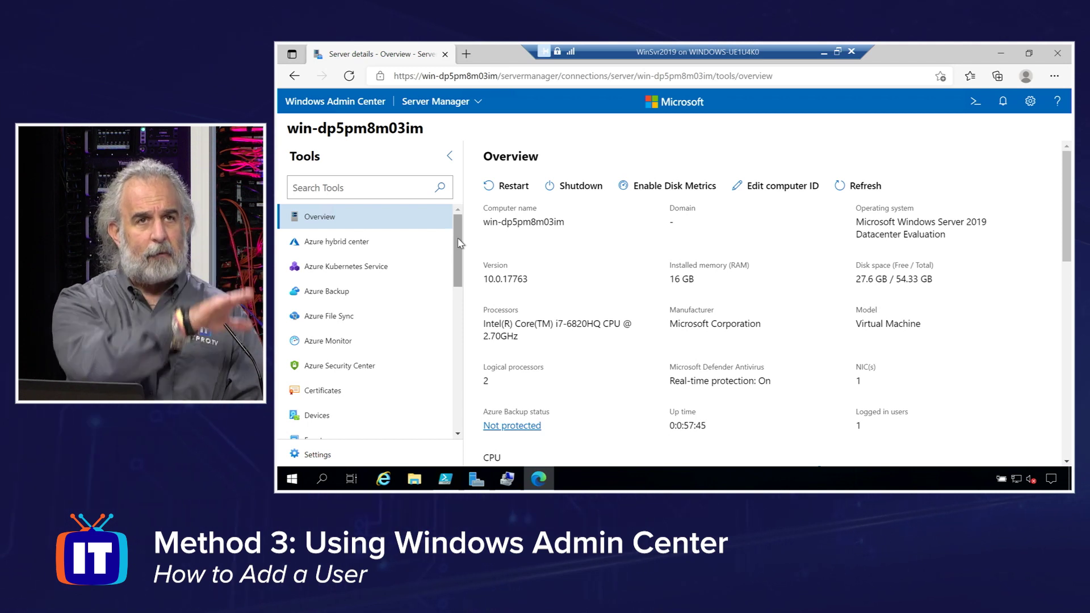
{"action": "left_click_drag", "start_coordinate": [459, 243], "coordinate": [458, 354]}
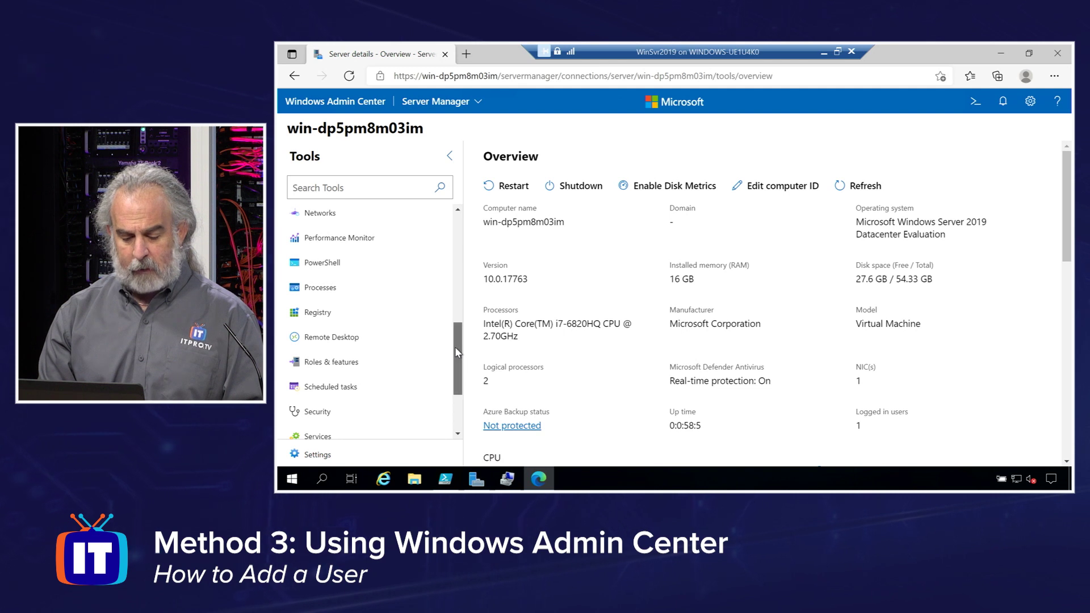
{"action": "mouse_move", "coordinate": [455, 346]}
{"action": "left_mouse_down"}
{"action": "mouse_move", "coordinate": [454, 395]}
{"action": "mouse_move", "coordinate": [454, 324]}
{"action": "left_mouse_up"}
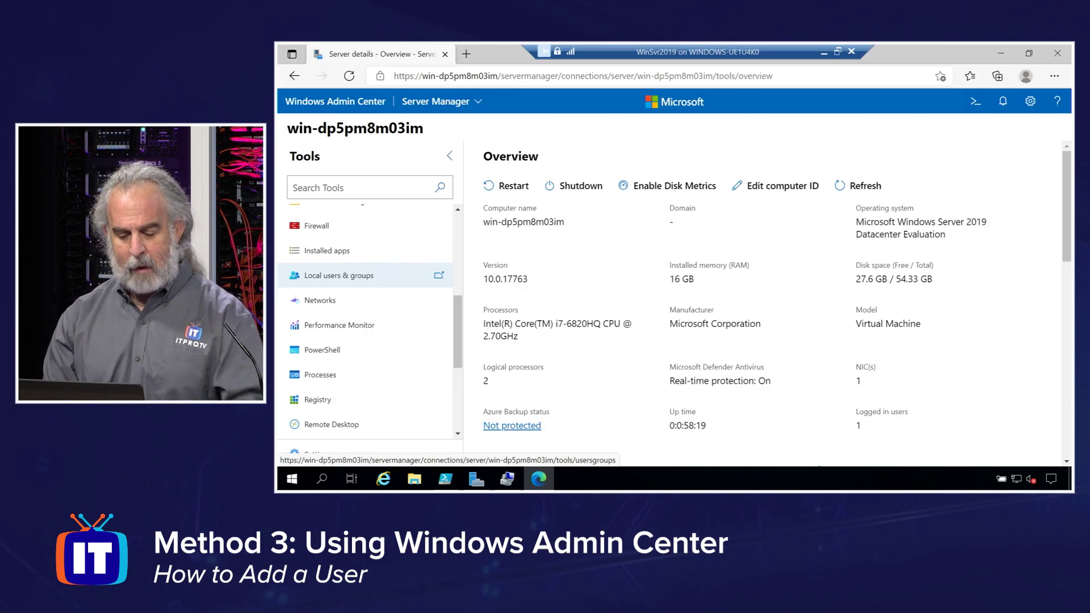
{"action": "left_click", "coordinate": [339, 276]}
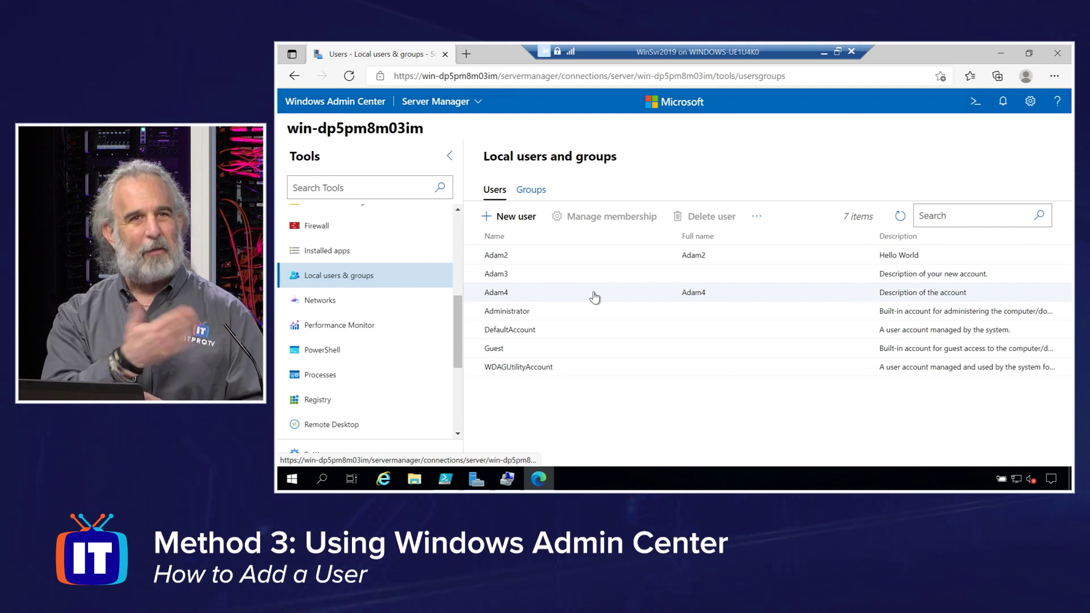
Fill and submit the New user form for Adam5 with description 'Heelo World5' and a password
{"action": "left_click", "coordinate": [501, 218]}
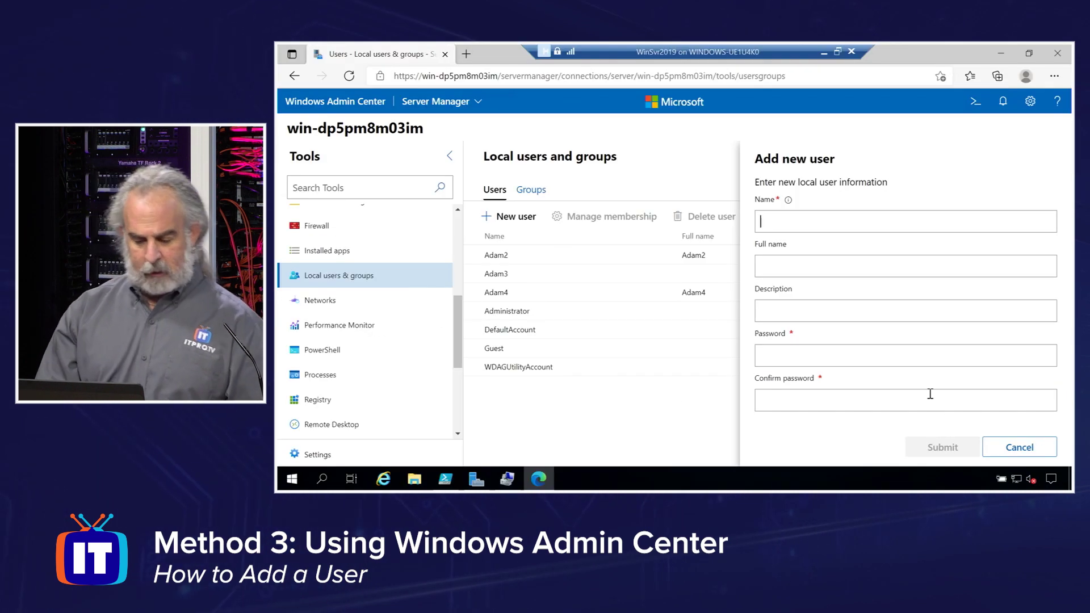
{"action": "left_click", "coordinate": [842, 222]}
{"action": "type", "text": "Ada"}
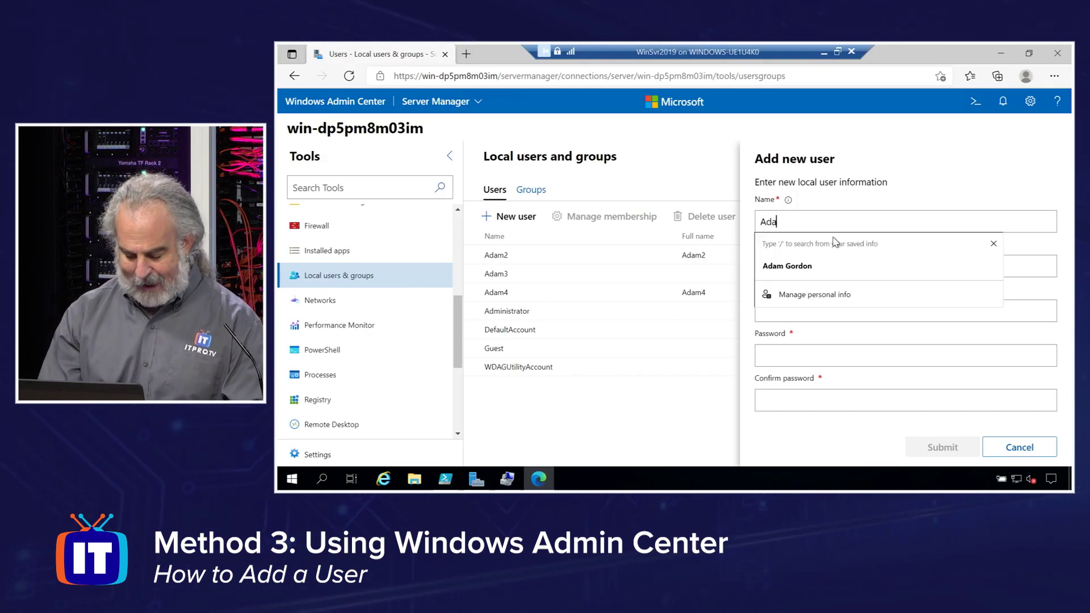
{"action": "type", "text": "m5"}
{"action": "left_click", "coordinate": [801, 265]}
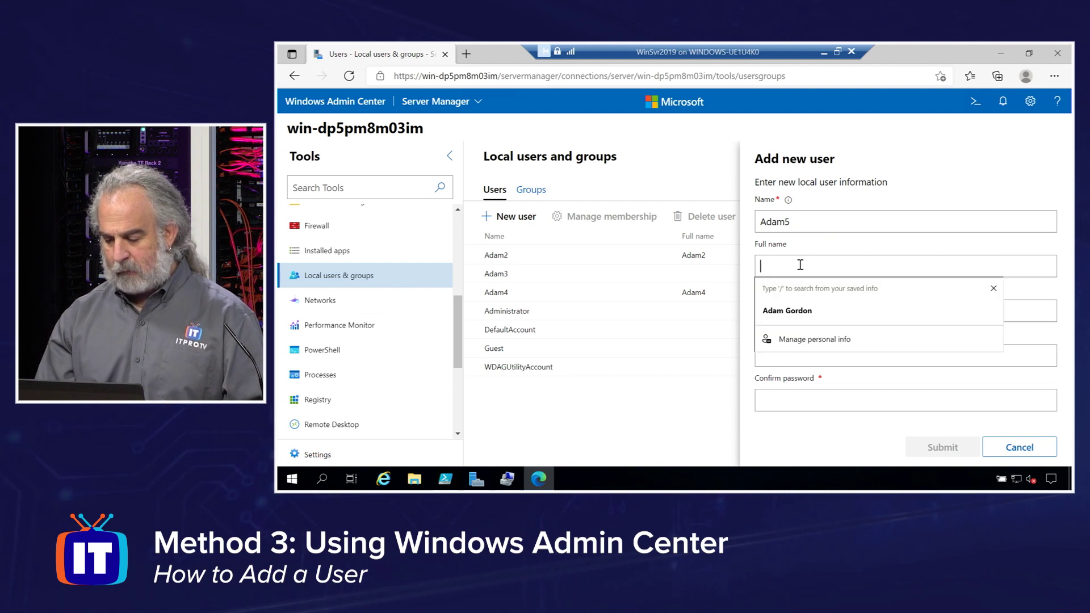
{"action": "type", "text": "ADam"}
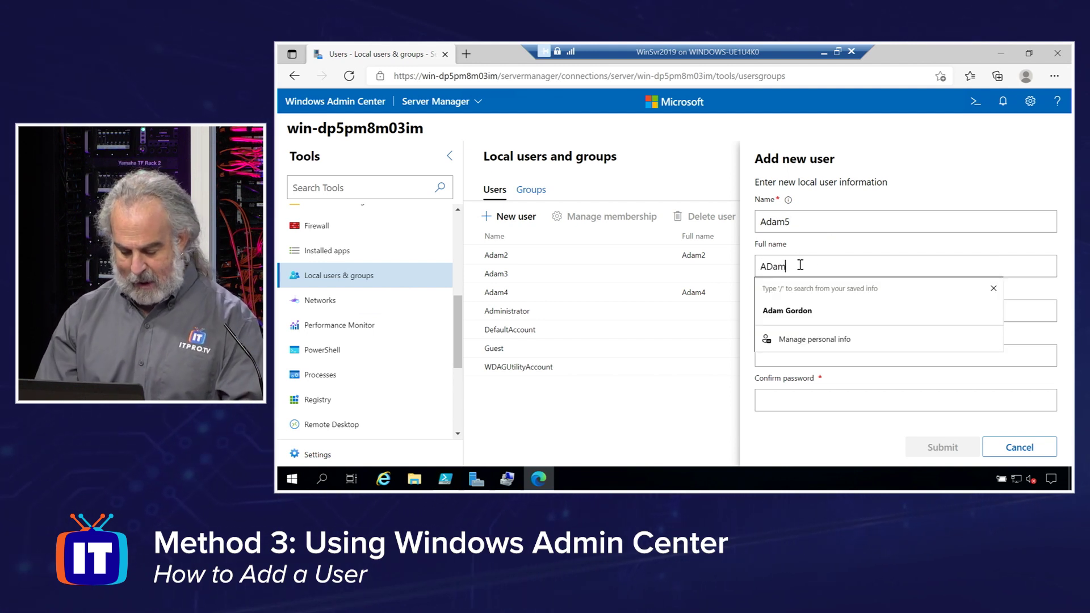
{"action": "type", "text": "5"}
{"action": "key", "text": "BackSpace"}
{"action": "key", "text": "BackSpace"}
{"action": "key", "text": "BackSpace"}
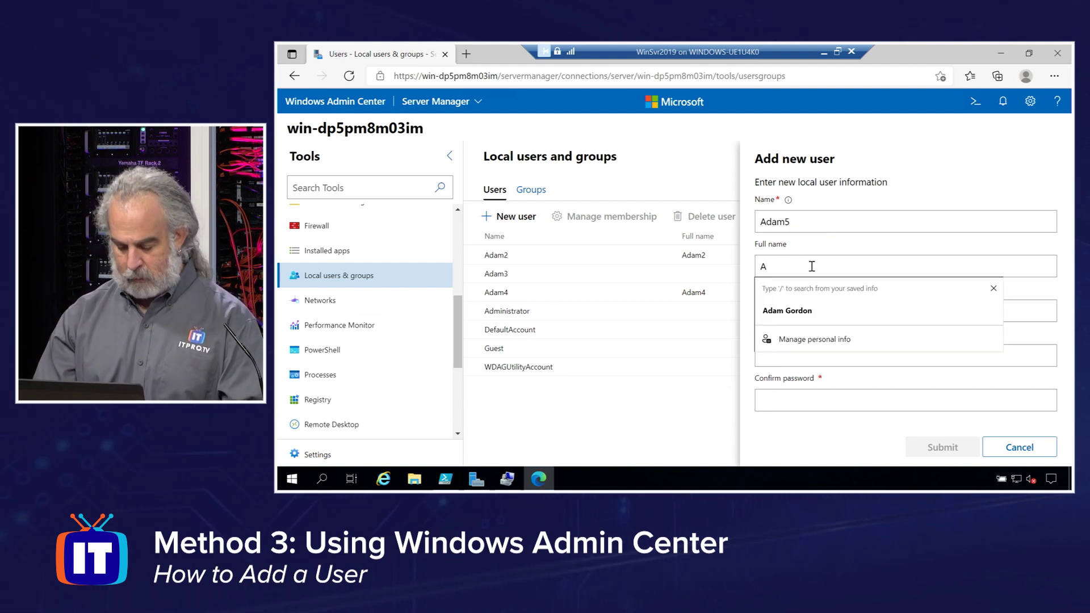
{"action": "type", "text": "5"}
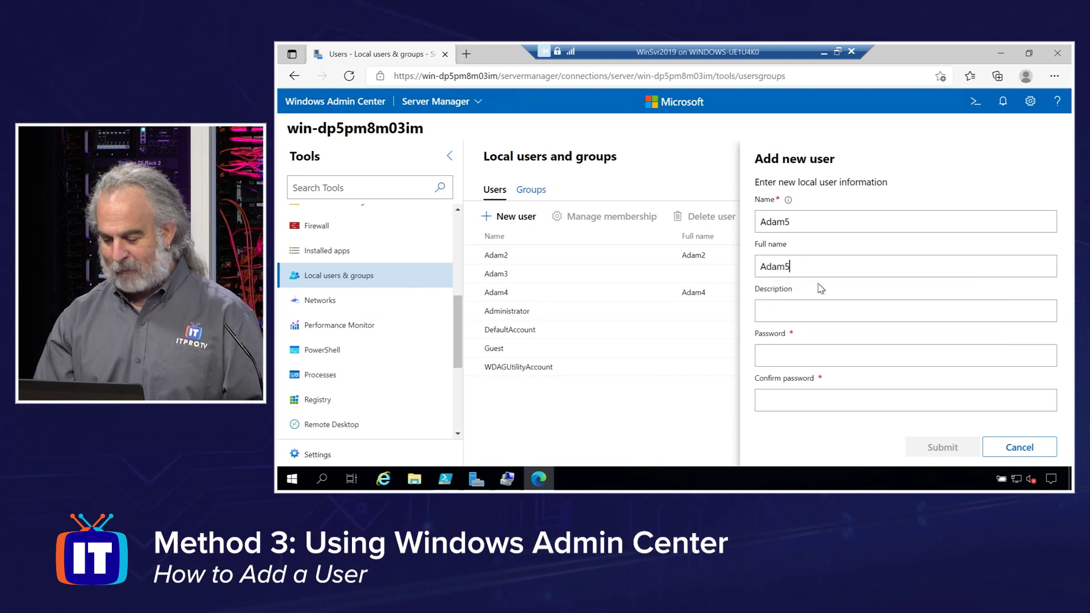
{"action": "type", "text": "Heelo"}
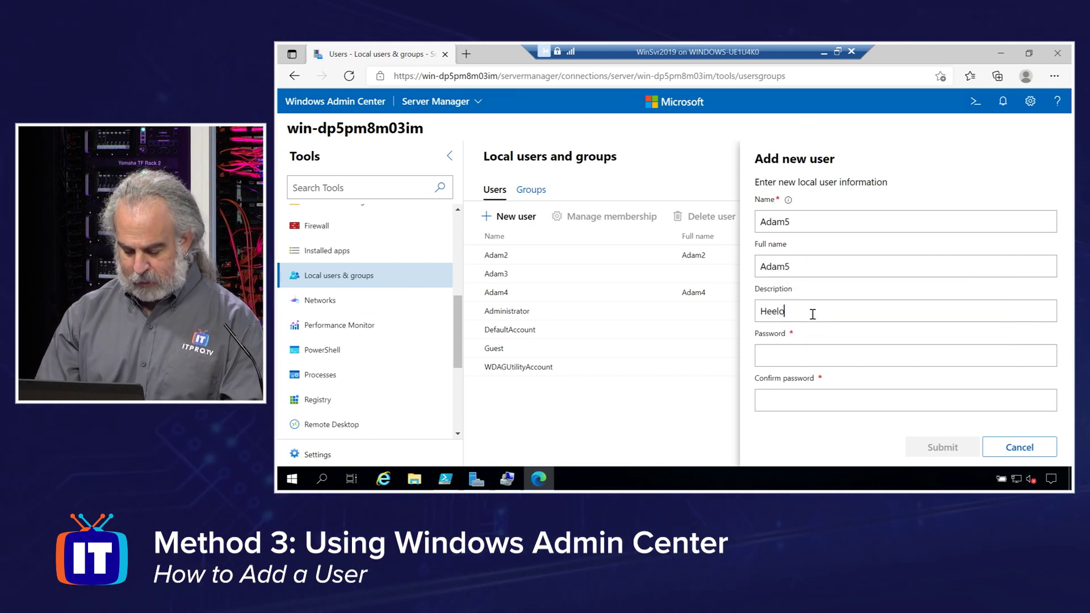
{"action": "type", "text": " World5"}
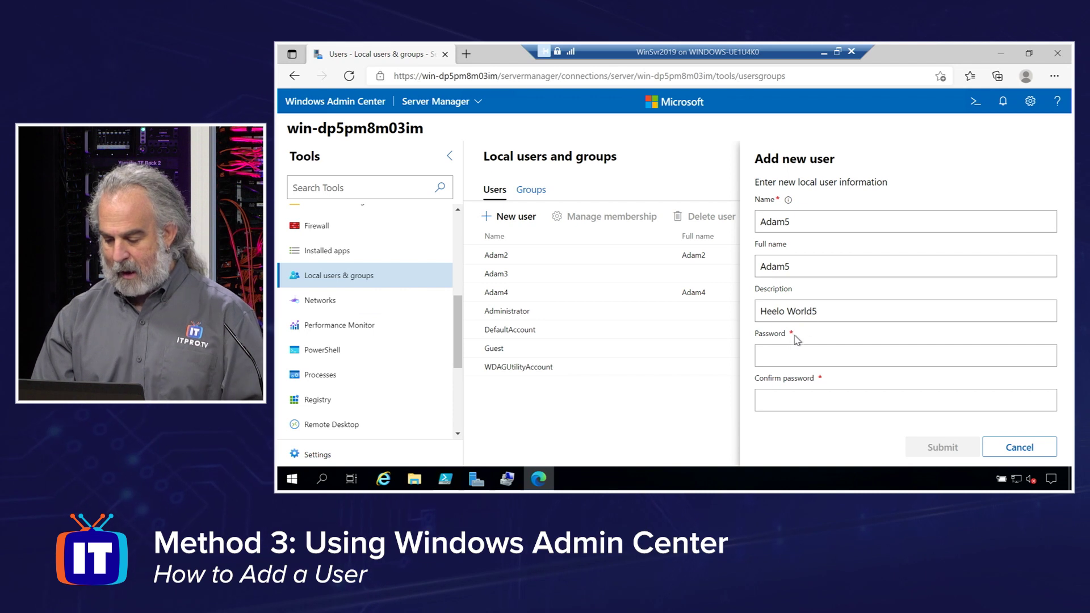
{"action": "left_click", "coordinate": [785, 356]}
{"action": "type", "text": "•••••••"}
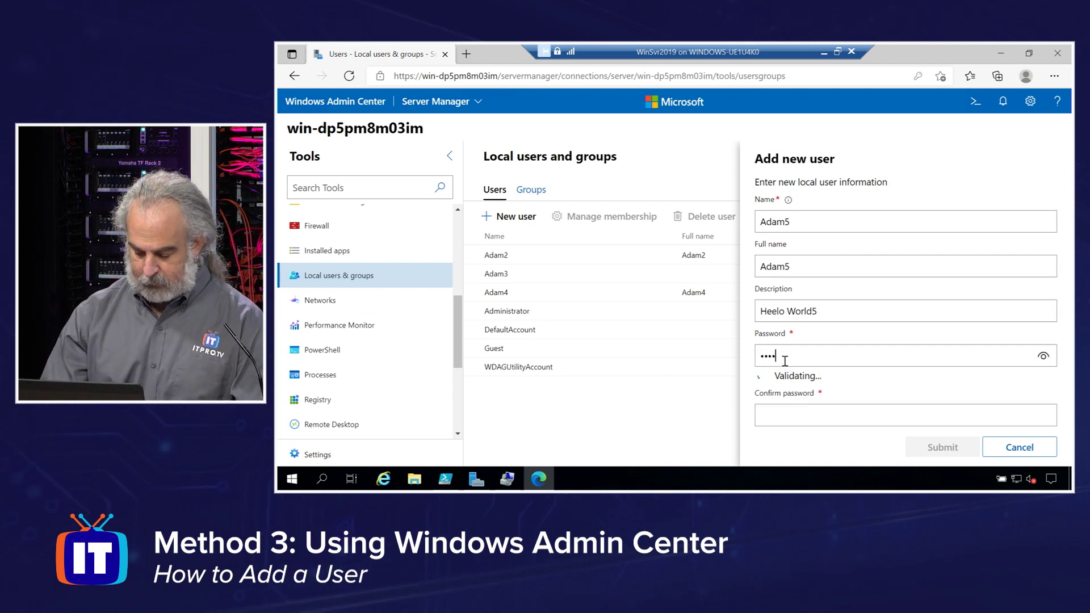
{"action": "key", "text": "ctrl+a"}
{"action": "key", "text": "BackSpace"}
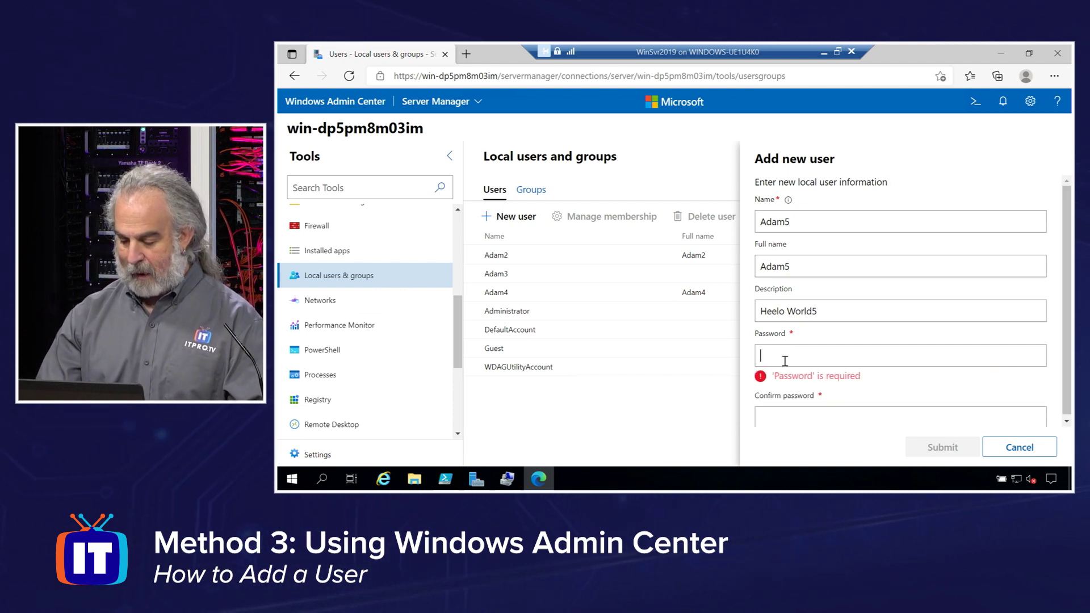
{"action": "type", "text": "•••"}
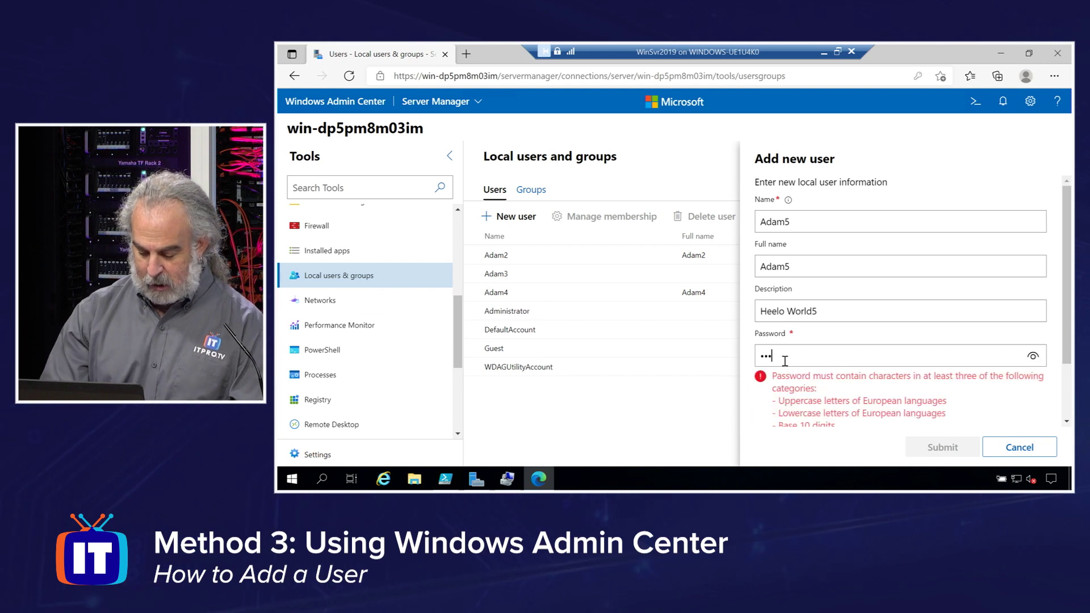
{"action": "type", "text": "•••"}
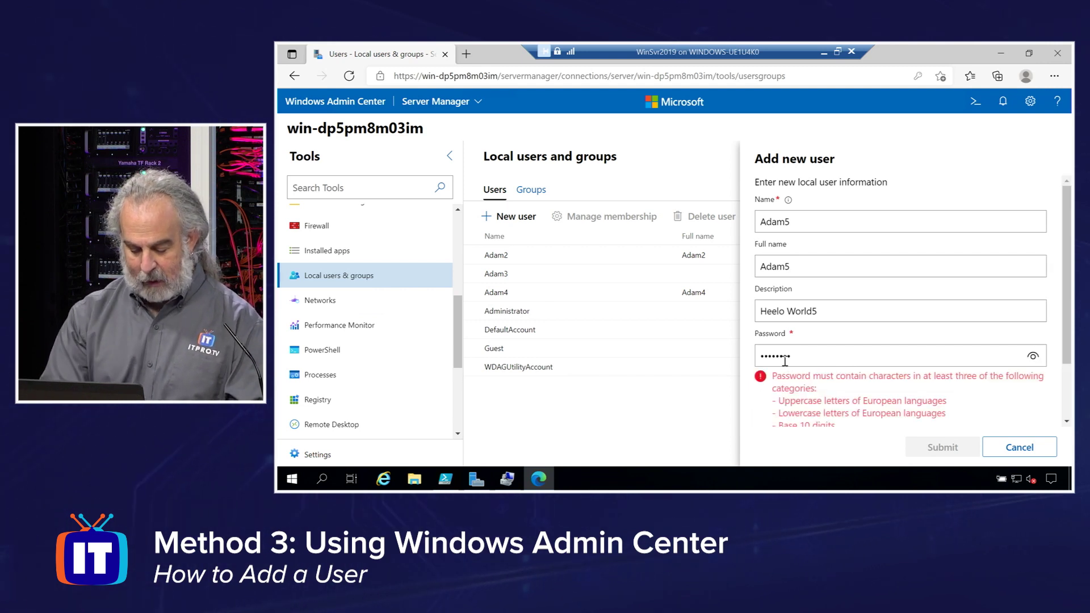
{"action": "type", "text": "••"}
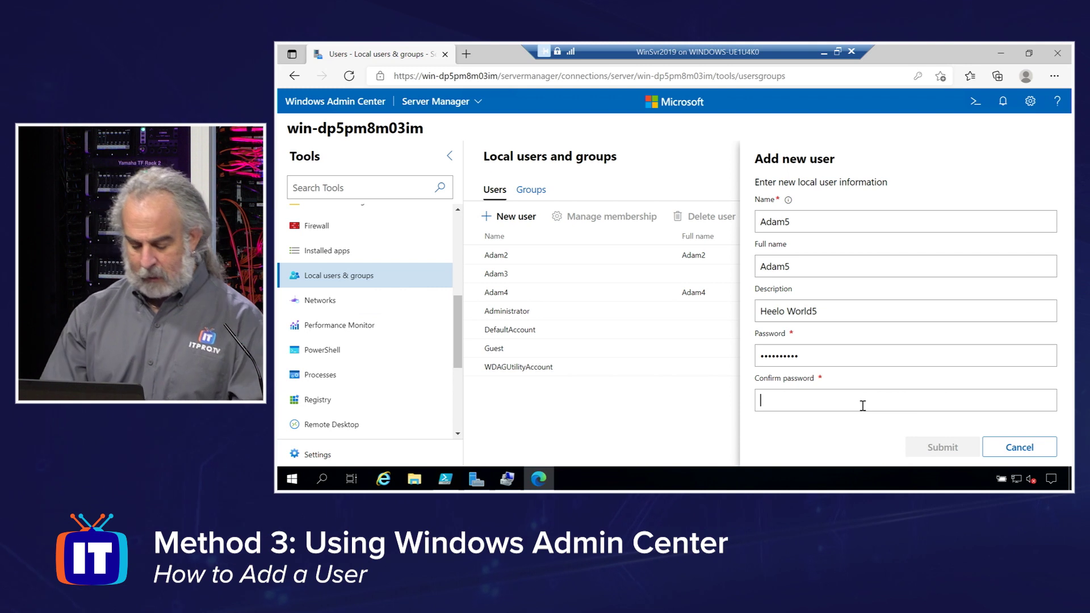
{"action": "type", "text": "•"}
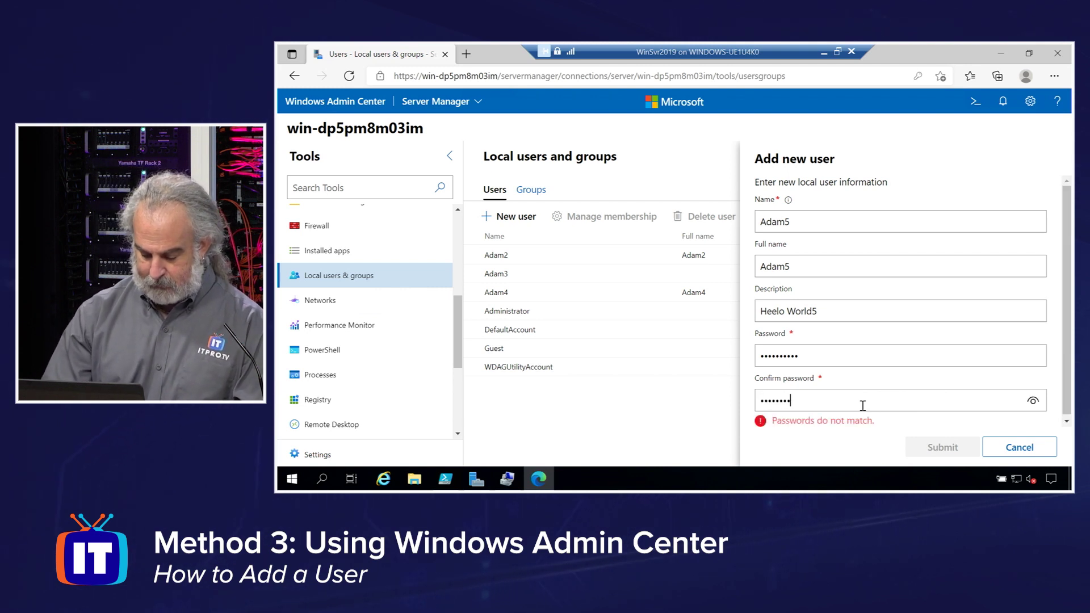
{"action": "type", "text": "•"}
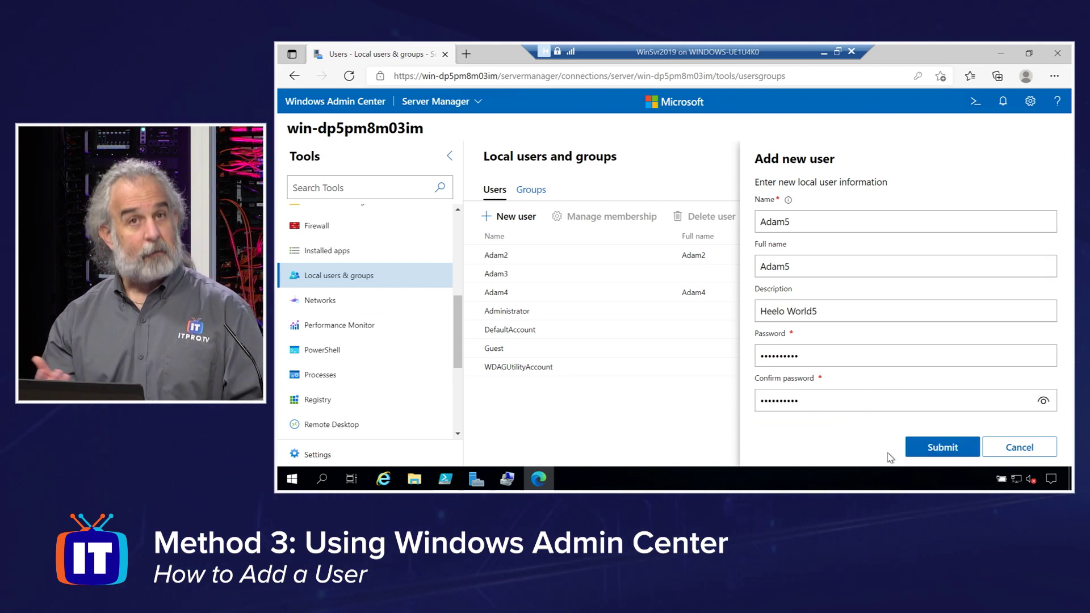
{"action": "left_click", "coordinate": [941, 448]}
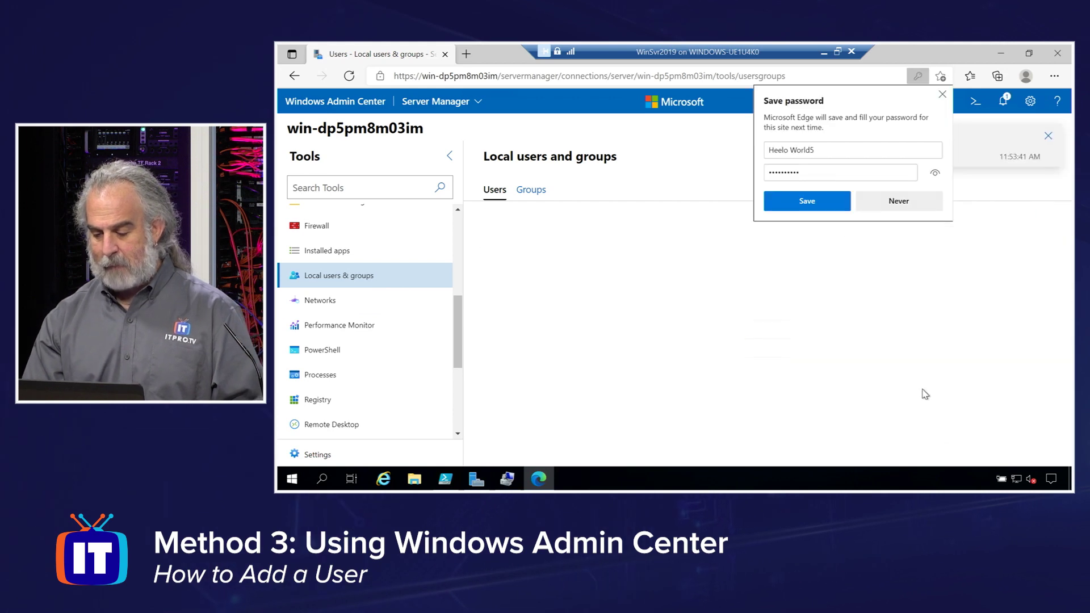
Dismiss Edge's save-password prompt and the success notice, then select Adam5 and preview its extra actions
{"action": "left_click", "coordinate": [895, 201]}
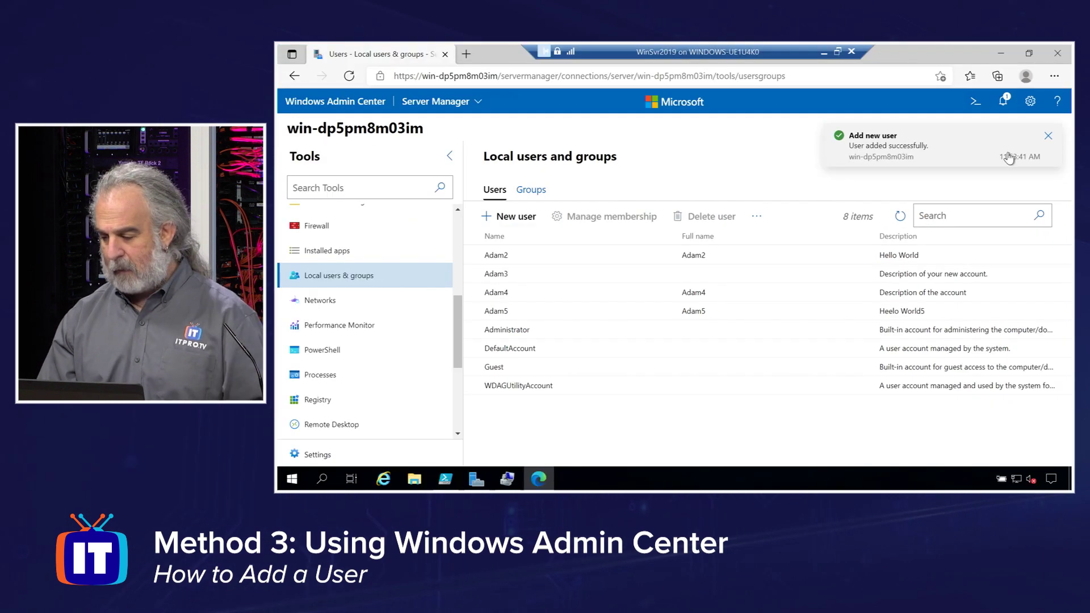
{"action": "left_click", "coordinate": [1048, 138]}
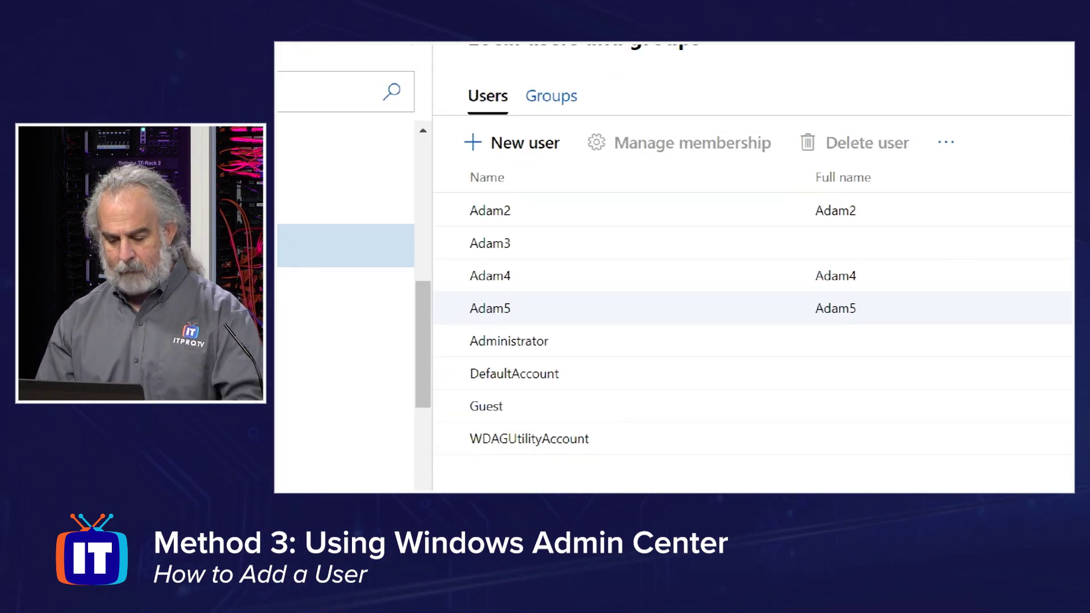
{"action": "left_click", "coordinate": [522, 316]}
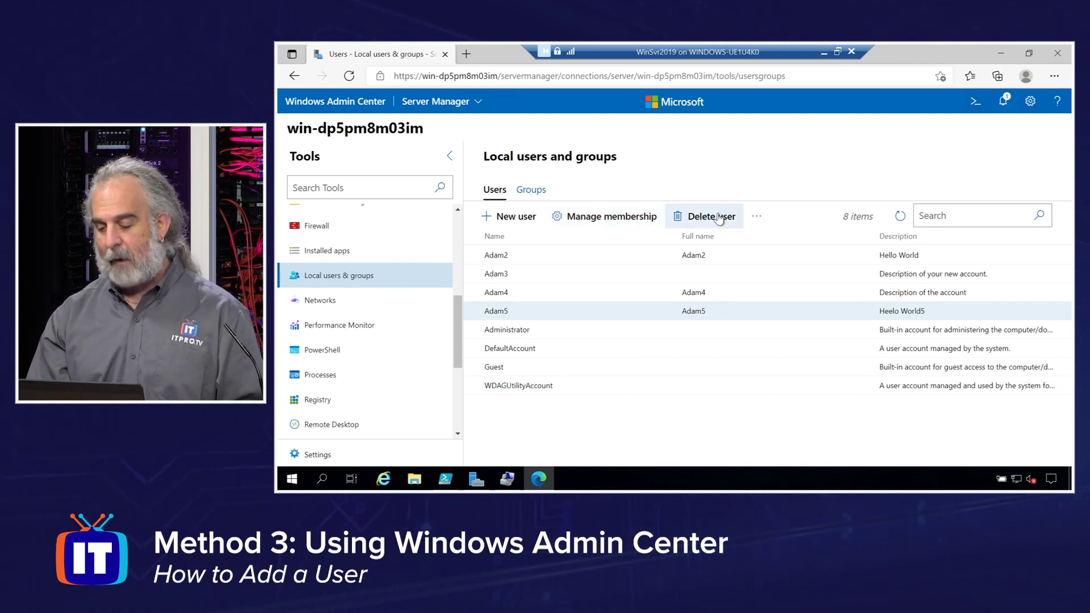
{"action": "left_click", "coordinate": [756, 217]}
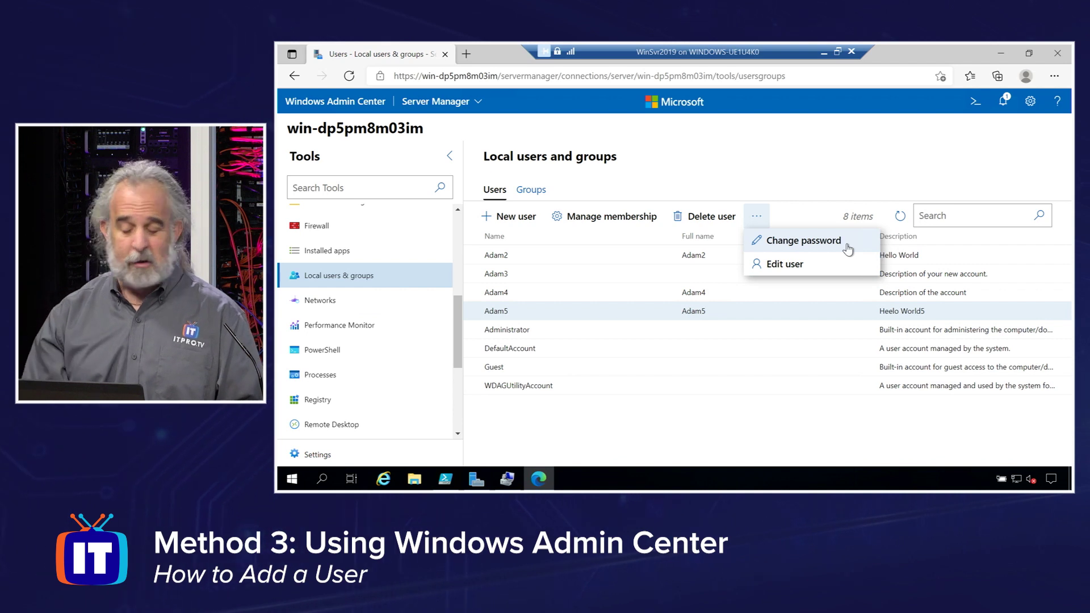
{"action": "left_click", "coordinate": [846, 143]}
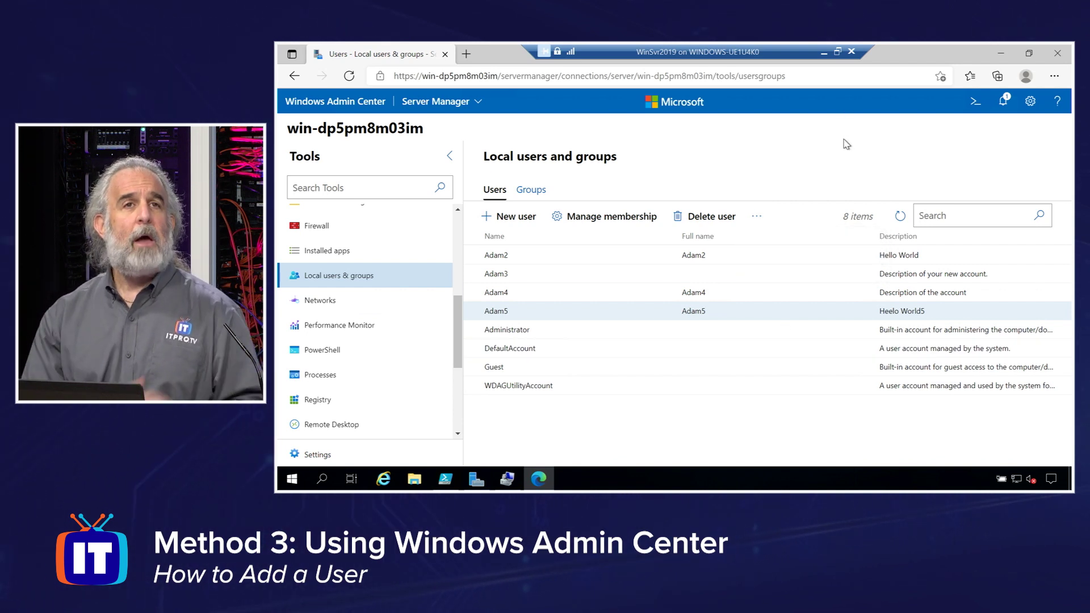